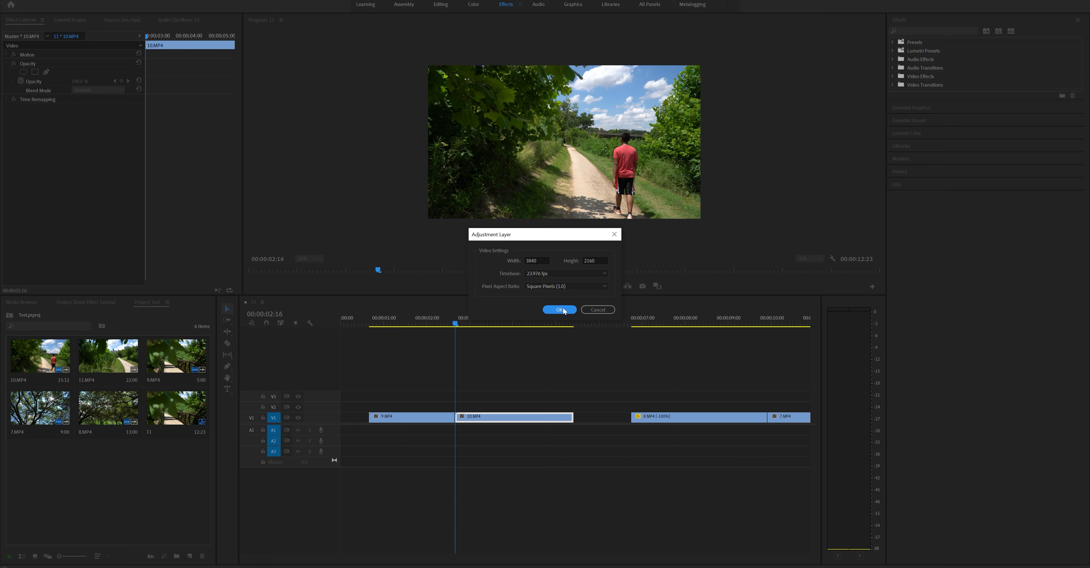
Create a 3840 × 2160 adjustment layer at 23.976 fps and place it on V2, trimmed around the cut between 9.MP4 and 10.MP4
{"action": "left_click", "coordinate": [560, 309]}
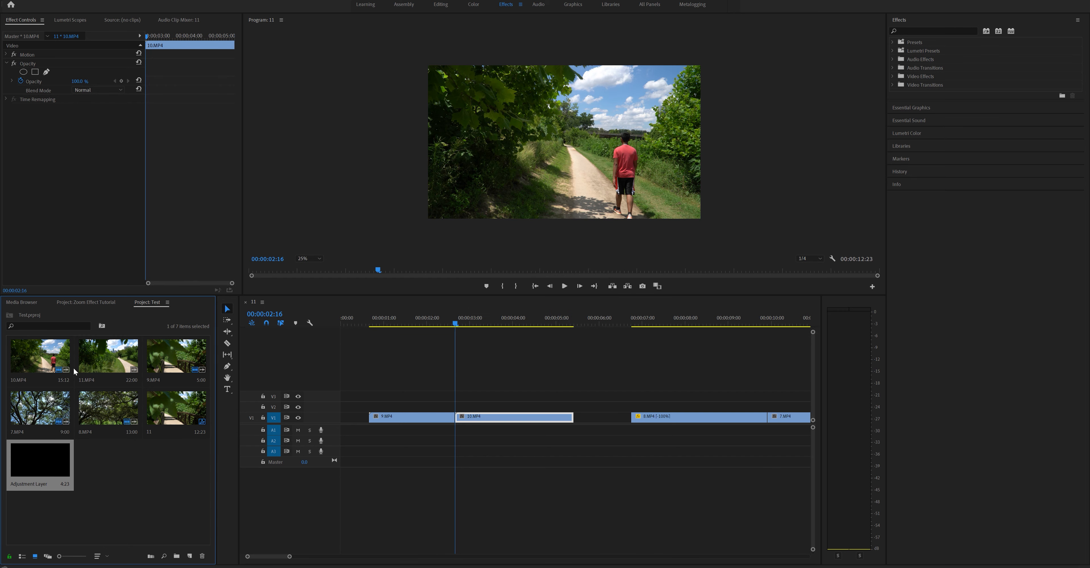
{"action": "left_click_drag", "start_coordinate": [122, 458], "coordinate": [373, 410]}
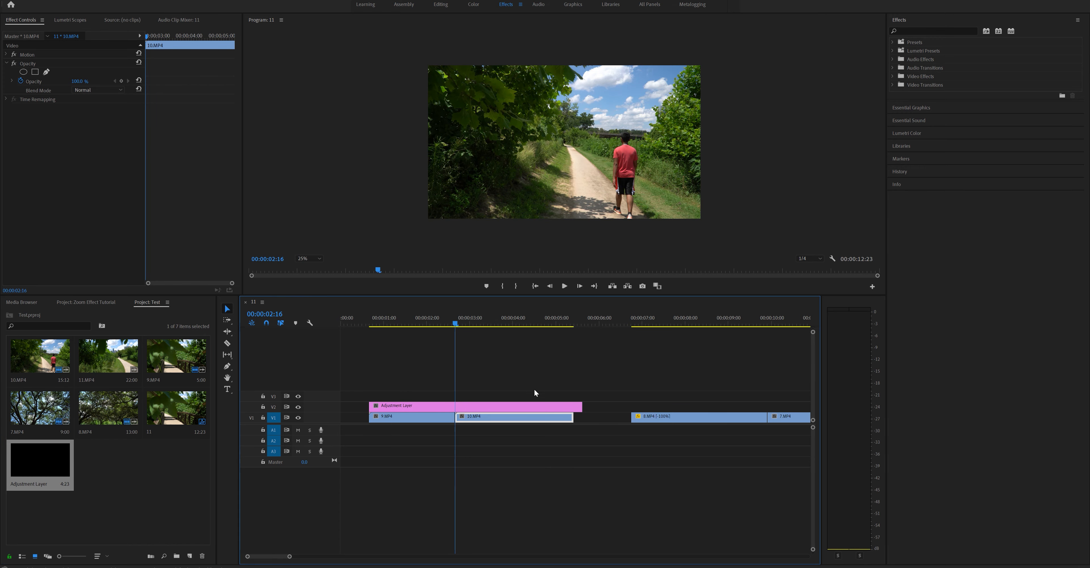
{"action": "left_click_drag", "start_coordinate": [581, 407], "coordinate": [491, 407]}
{"action": "left_click_drag", "start_coordinate": [370, 405], "coordinate": [427, 403]}
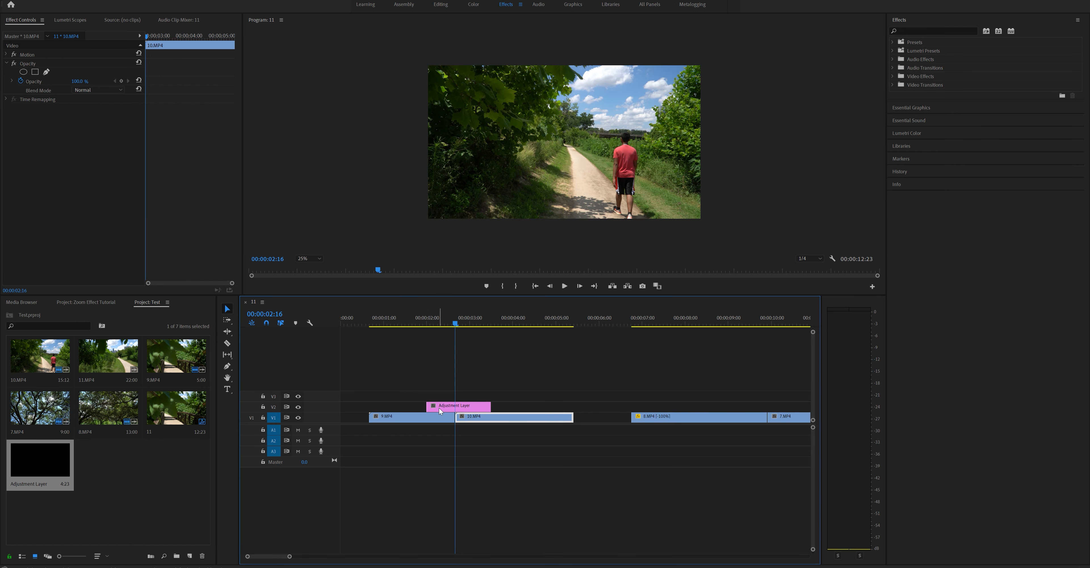
Add a second adjustment layer on V3 matching the first one's span, then trim the V2 layer's start to the cut
{"action": "left_click_drag", "start_coordinate": [53, 469], "coordinate": [66, 463]}
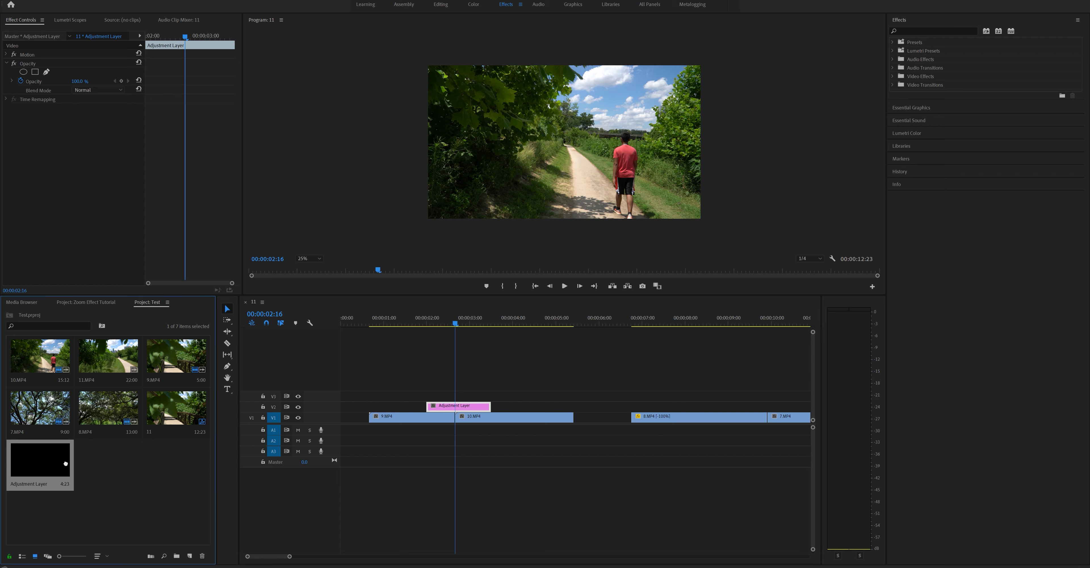
{"action": "left_click_drag", "start_coordinate": [133, 455], "coordinate": [427, 397]}
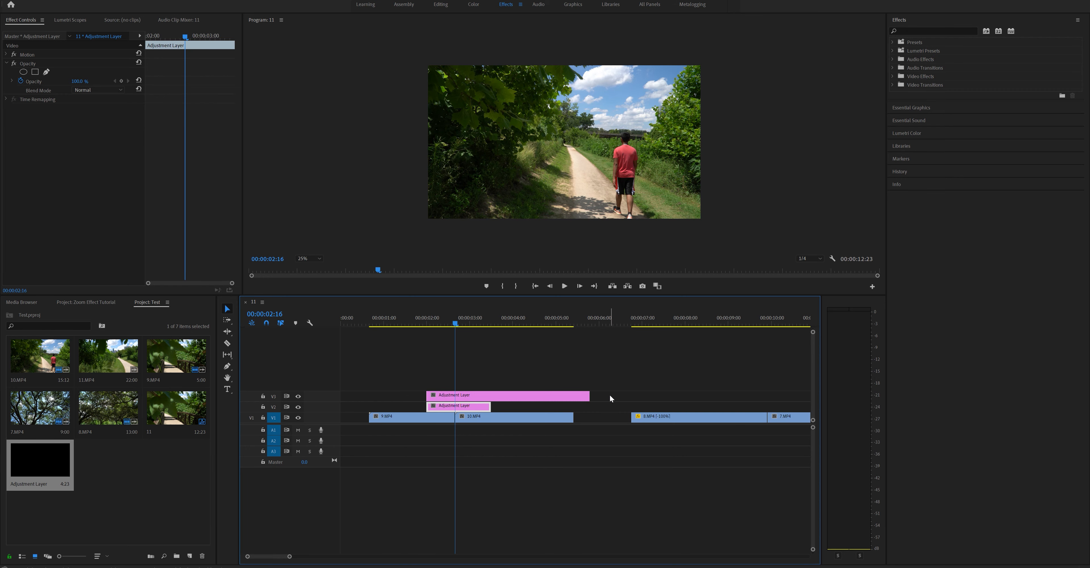
{"action": "left_click_drag", "start_coordinate": [588, 396], "coordinate": [491, 397]}
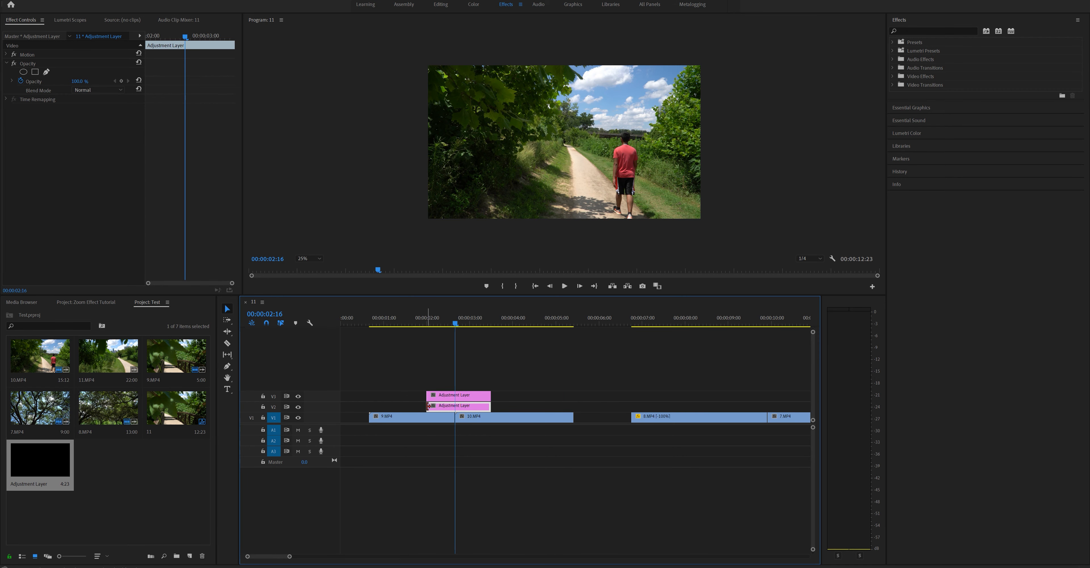
{"action": "left_click_drag", "start_coordinate": [428, 406], "coordinate": [456, 406]}
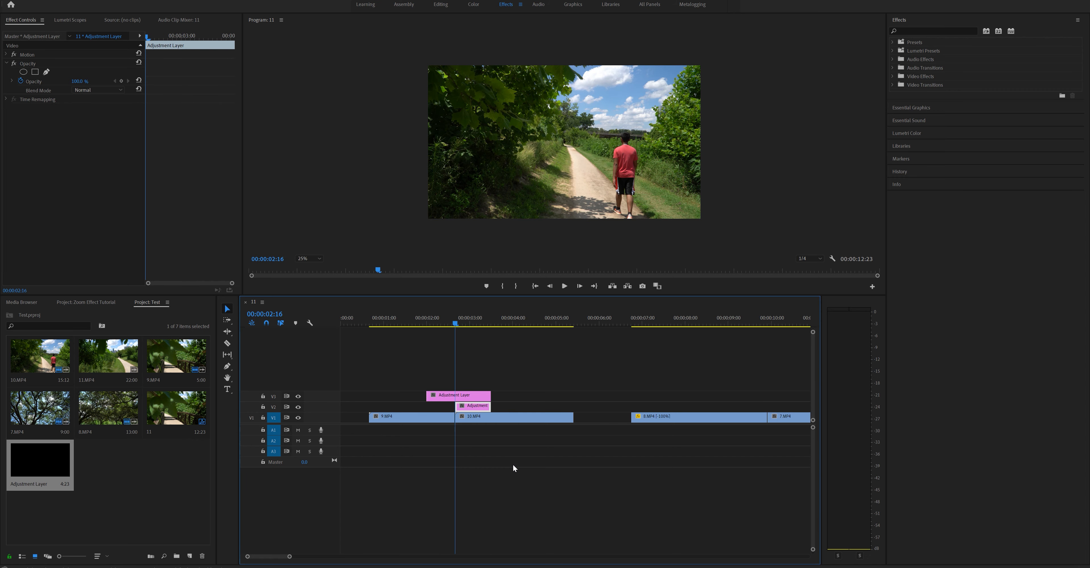
{"action": "left_click", "coordinate": [528, 471]}
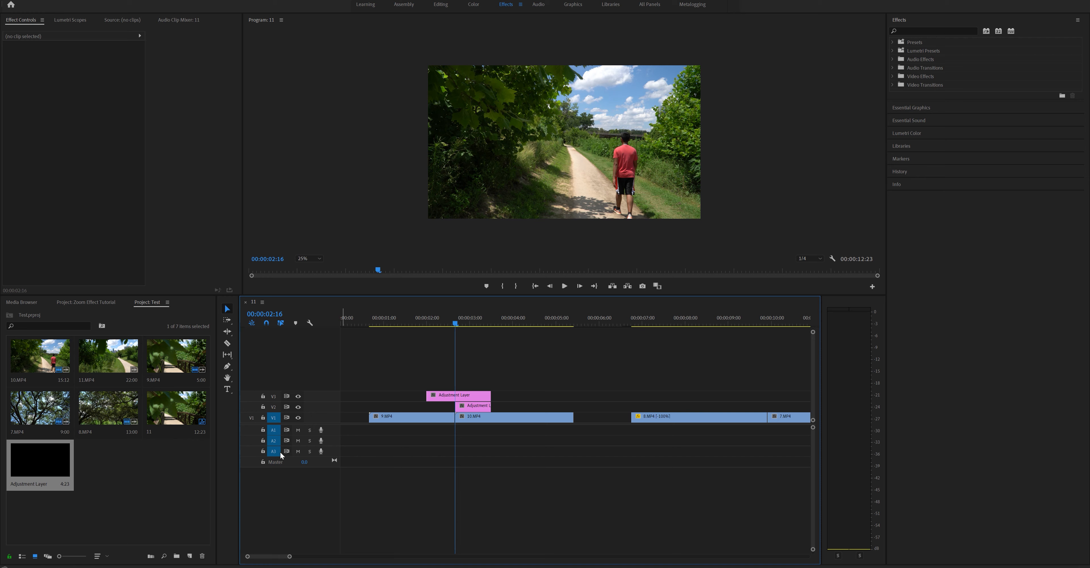
Apply the Replicate effect to the V2 adjustment layer and set its Count to 3
{"action": "left_click", "coordinate": [467, 406]}
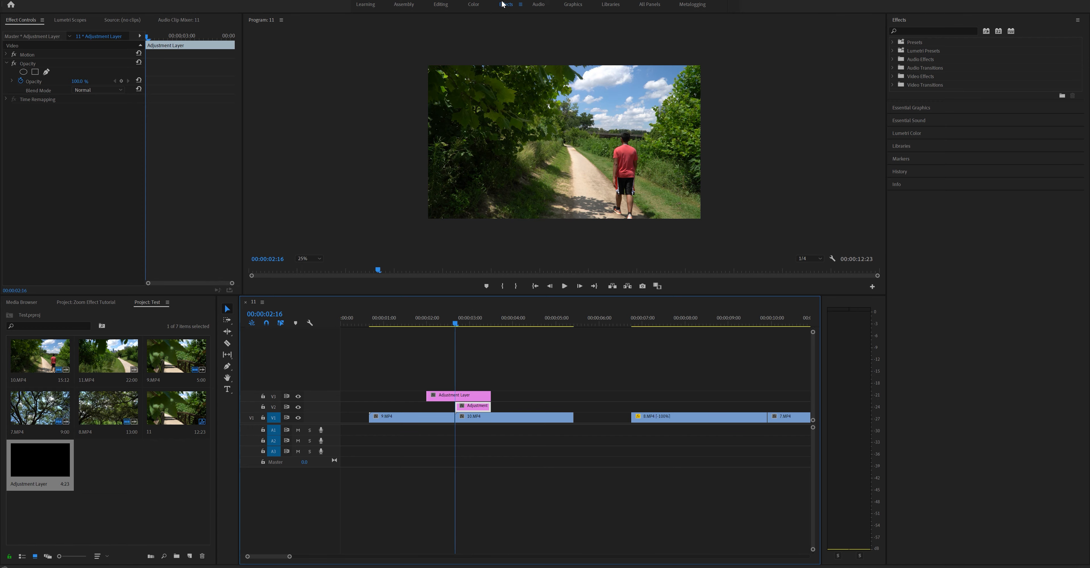
{"action": "left_click", "coordinate": [910, 30]}
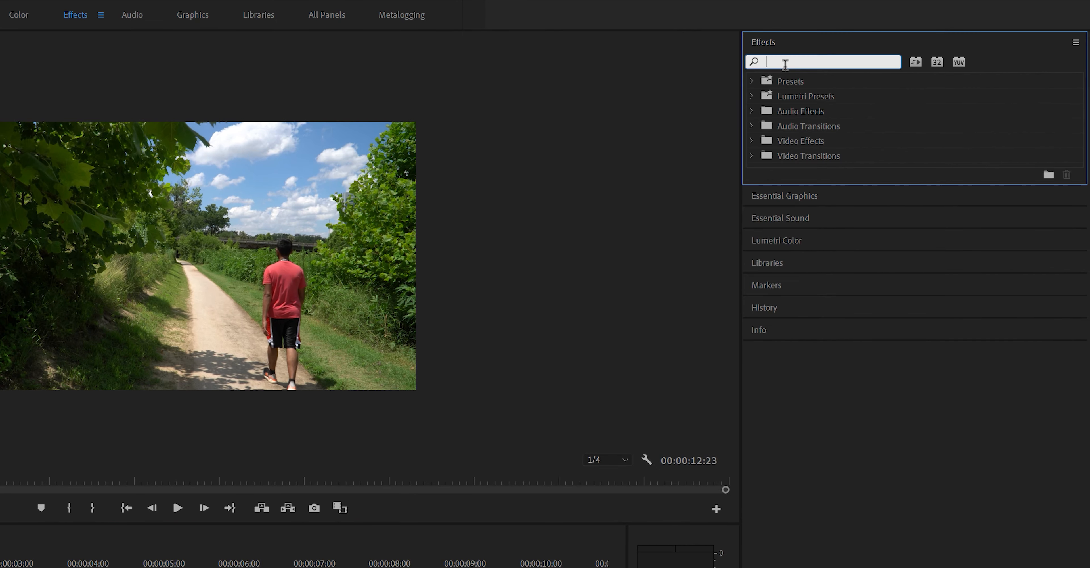
{"action": "type", "text": "Replicate"}
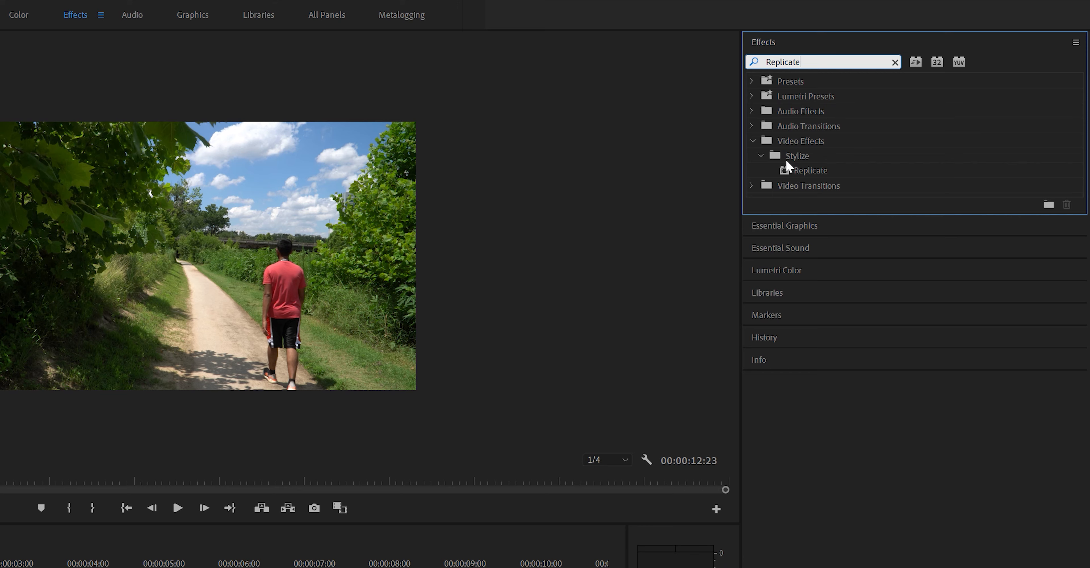
{"action": "left_click_drag", "start_coordinate": [790, 170], "coordinate": [432, 351]}
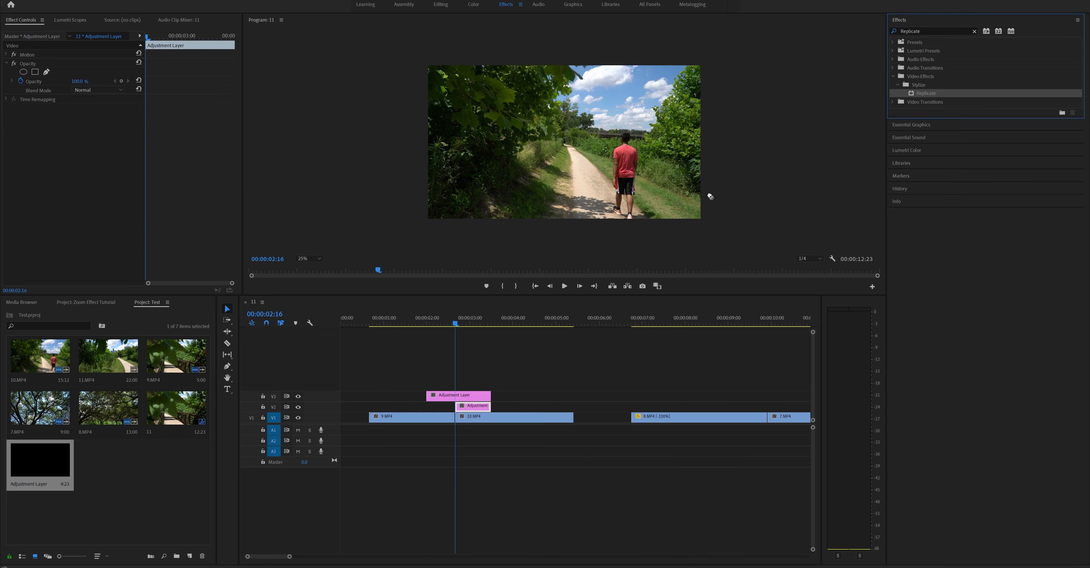
{"action": "left_click_drag", "start_coordinate": [710, 197], "coordinate": [468, 407]}
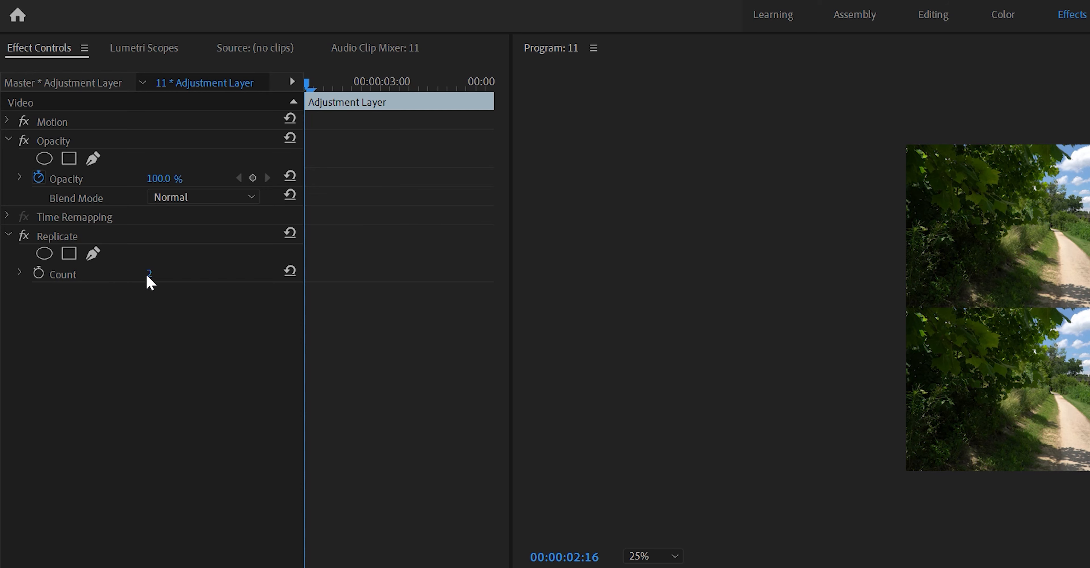
{"action": "left_click", "coordinate": [148, 275]}
{"action": "type", "text": "3"}
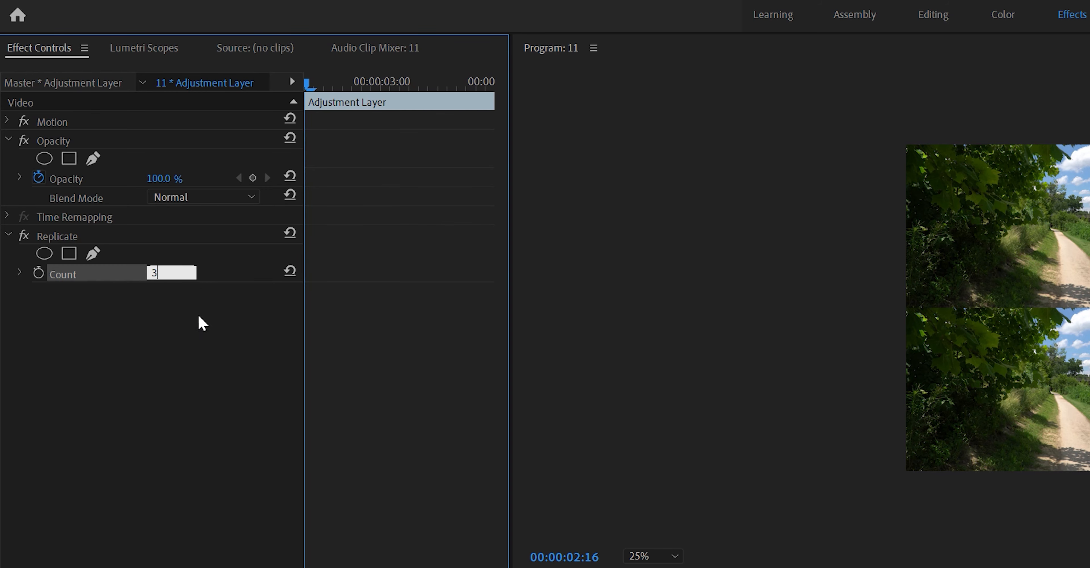
{"action": "key", "text": "Return"}
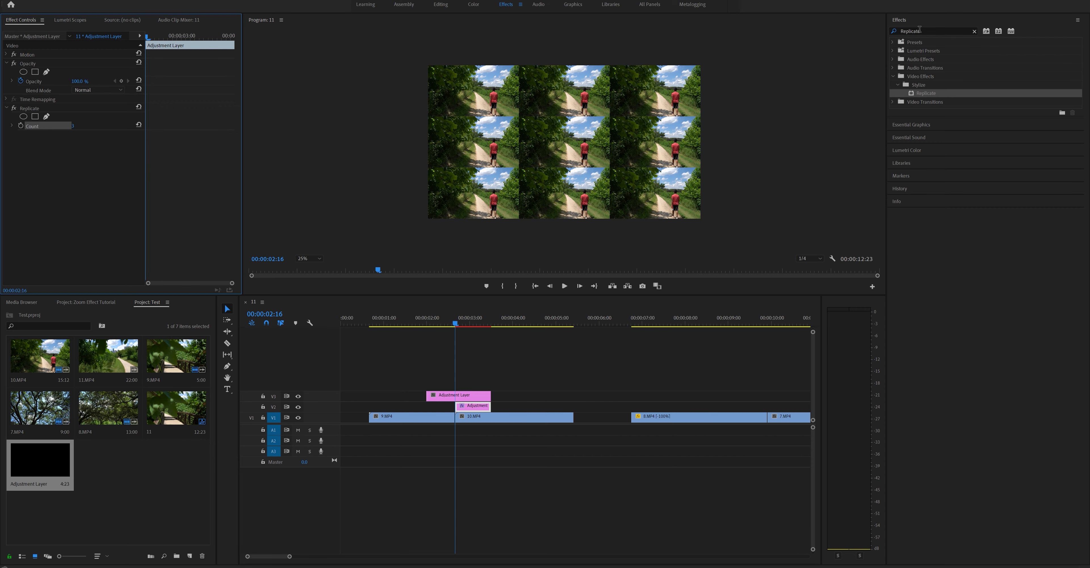
Find the Mirror effect and apply it to the V2 adjustment layer
{"action": "left_click_drag", "start_coordinate": [925, 31], "coordinate": [876, 32]}
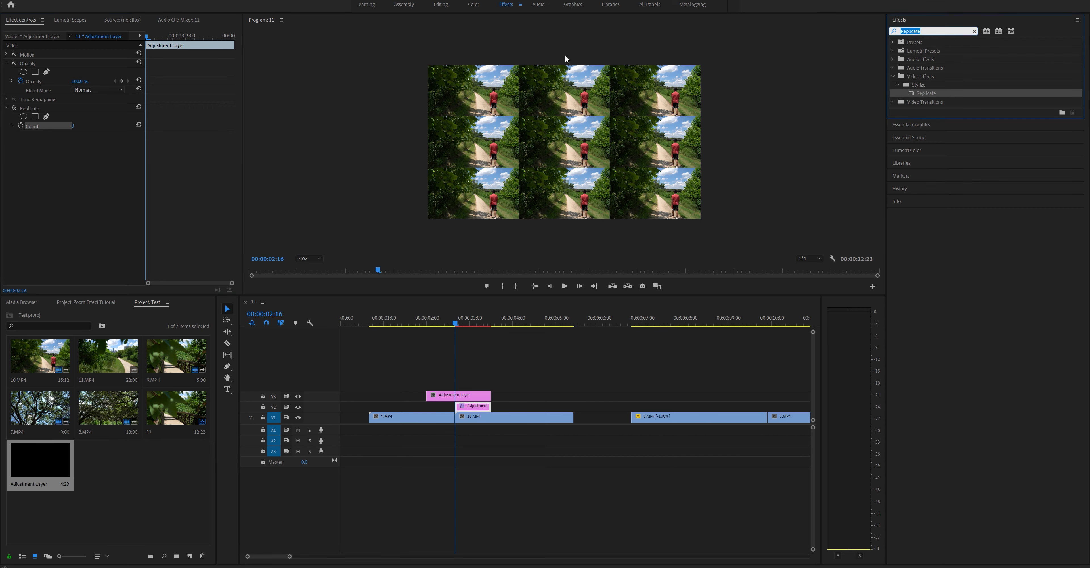
{"action": "type", "text": "Mi"}
{"action": "type", "text": "rror"}
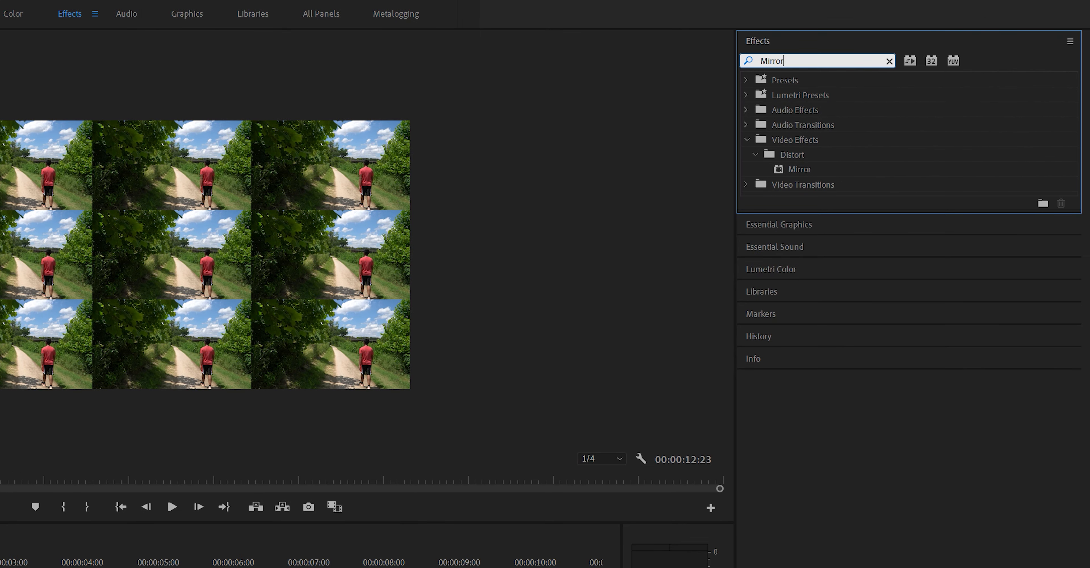
{"action": "left_click_drag", "start_coordinate": [806, 169], "coordinate": [19, 567]}
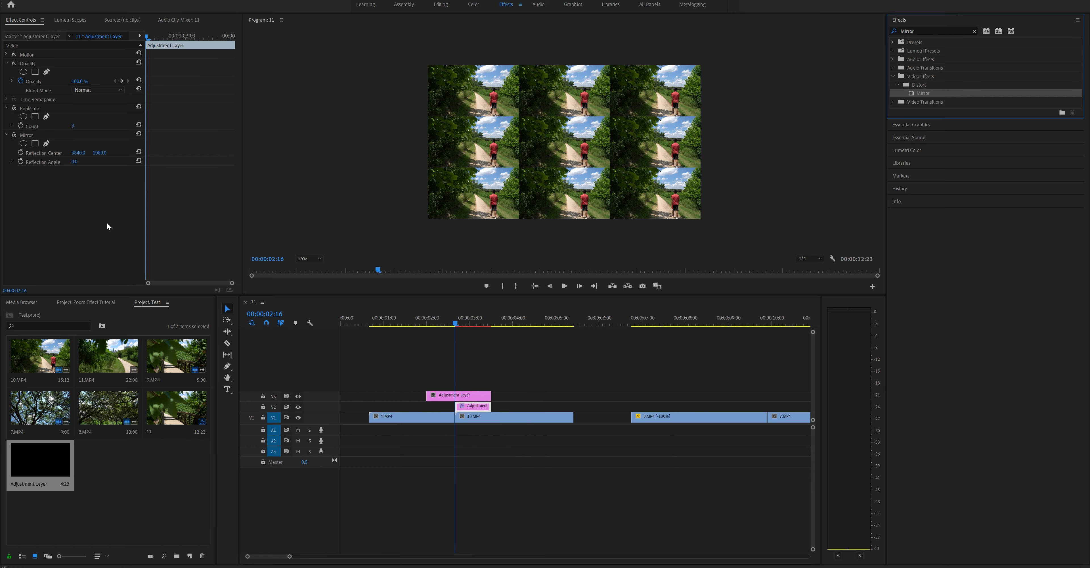
Set the Mirror's Reflection Angle to 90° and its Reflection Center Y to 1435 so the bottom tiles reflect seamlessly
{"action": "left_click", "coordinate": [75, 161]}
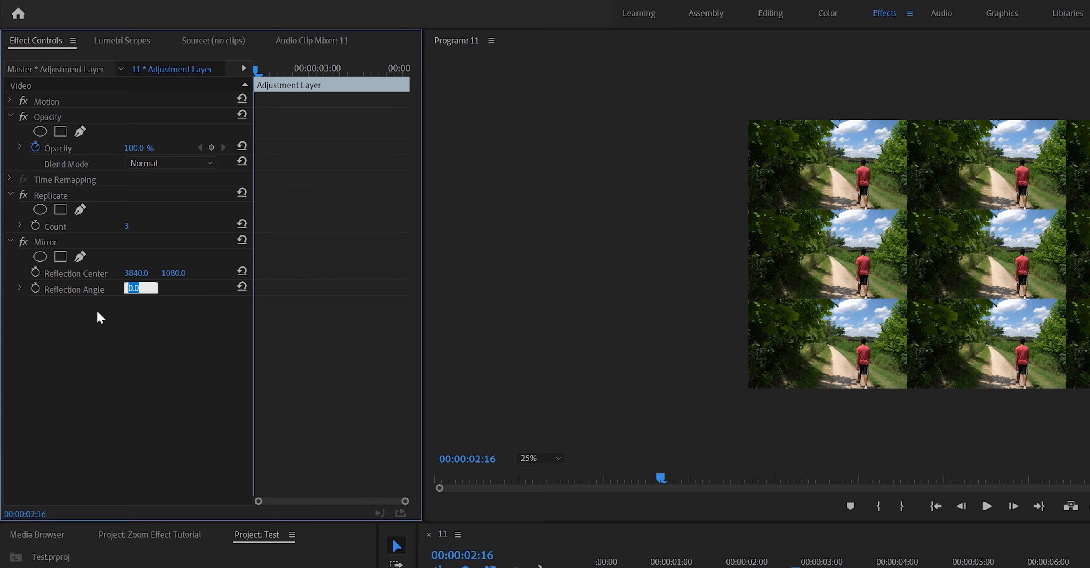
{"action": "type", "text": "90"}
{"action": "key", "text": "Return"}
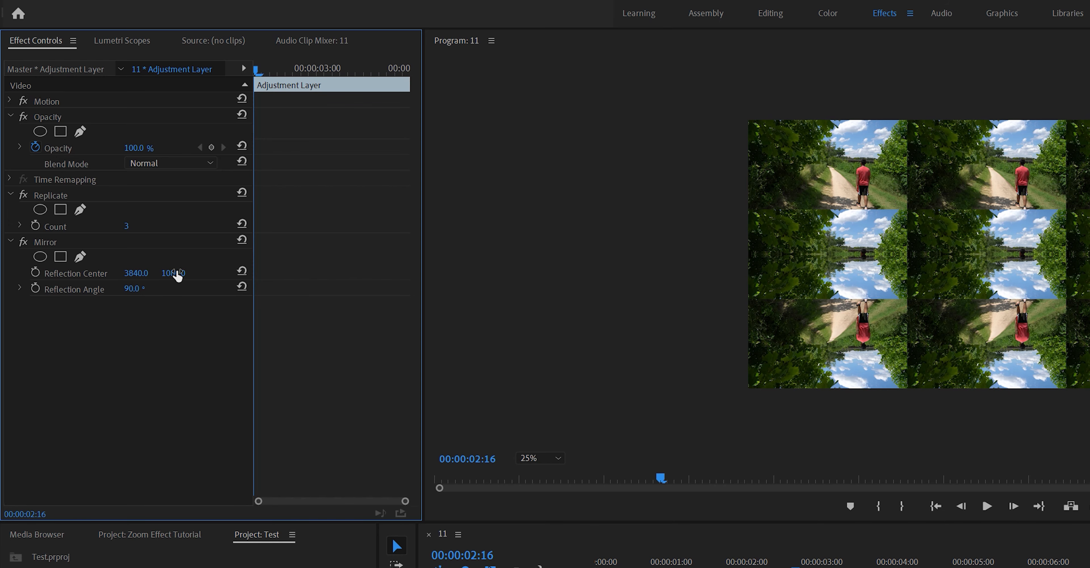
{"action": "left_click_drag", "start_coordinate": [178, 274], "coordinate": [187, 274]}
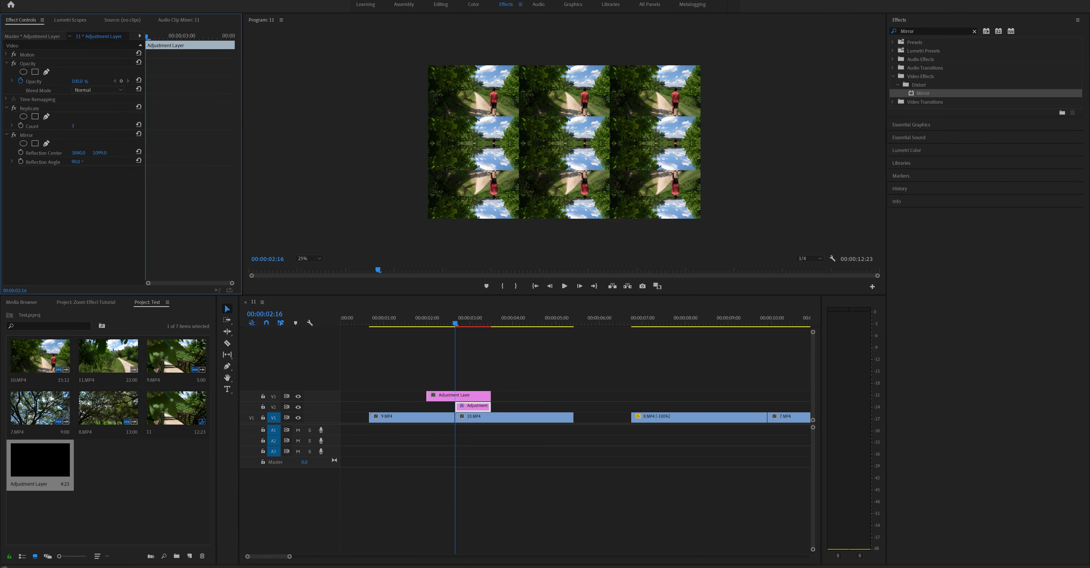
{"action": "left_click_drag", "start_coordinate": [100, 152], "coordinate": [140, 153]}
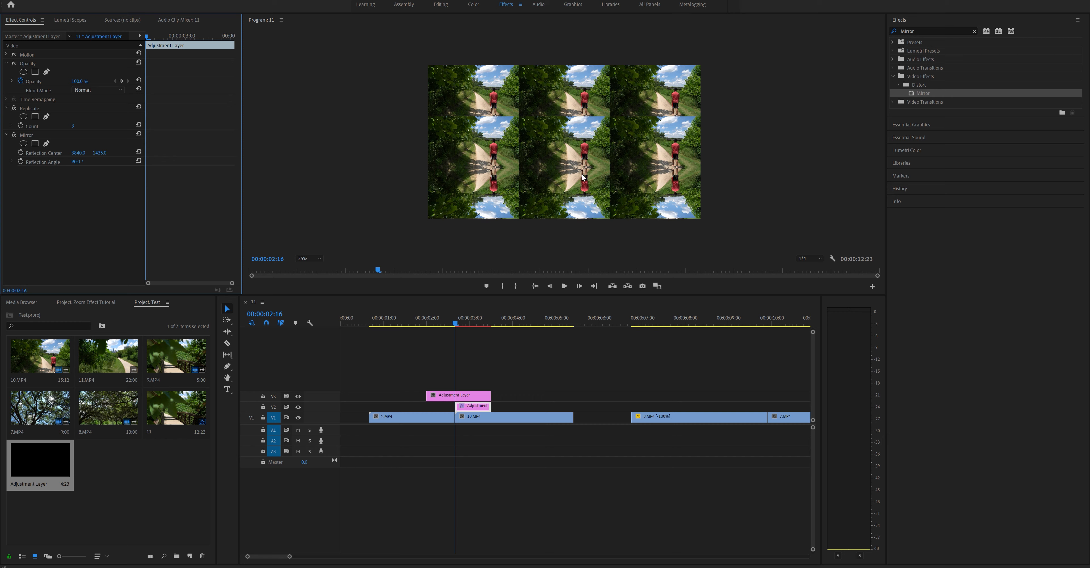
{"action": "left_click", "coordinate": [537, 258]}
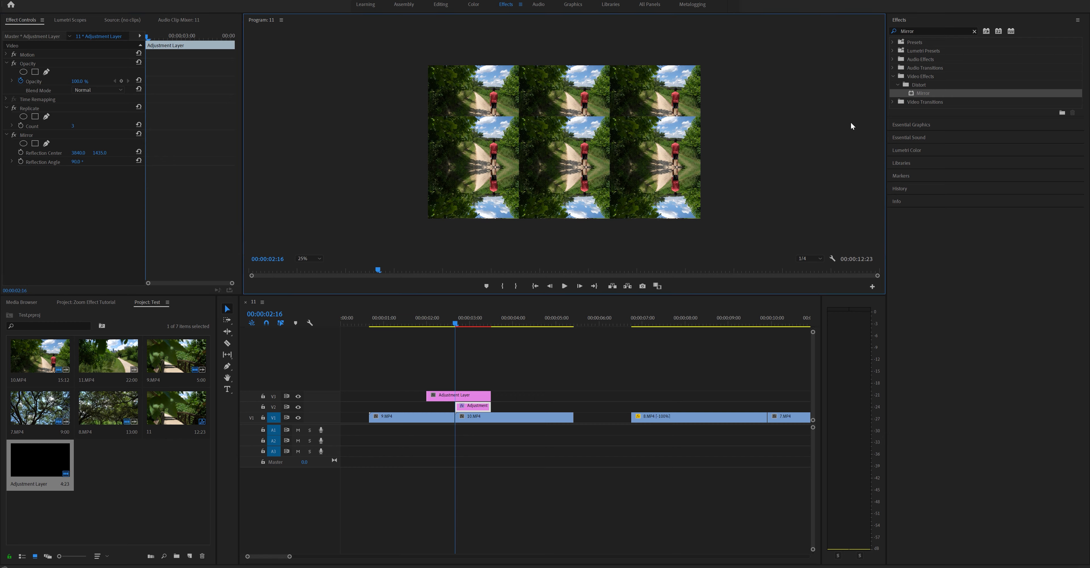
Add a second Mirror effect to the V2 adjustment layer with Reflection Angle -90° and Reflection Center Y 719
{"action": "left_click", "coordinate": [925, 31]}
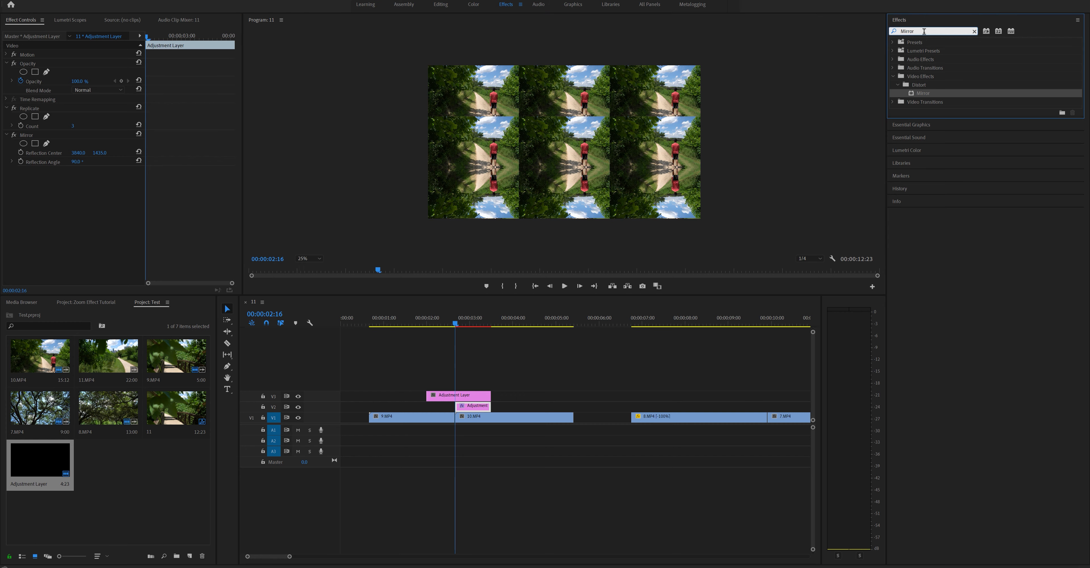
{"action": "left_click_drag", "start_coordinate": [915, 92], "coordinate": [696, 251]}
{"action": "left_click", "coordinate": [81, 197]}
{"action": "type", "text": "-90"}
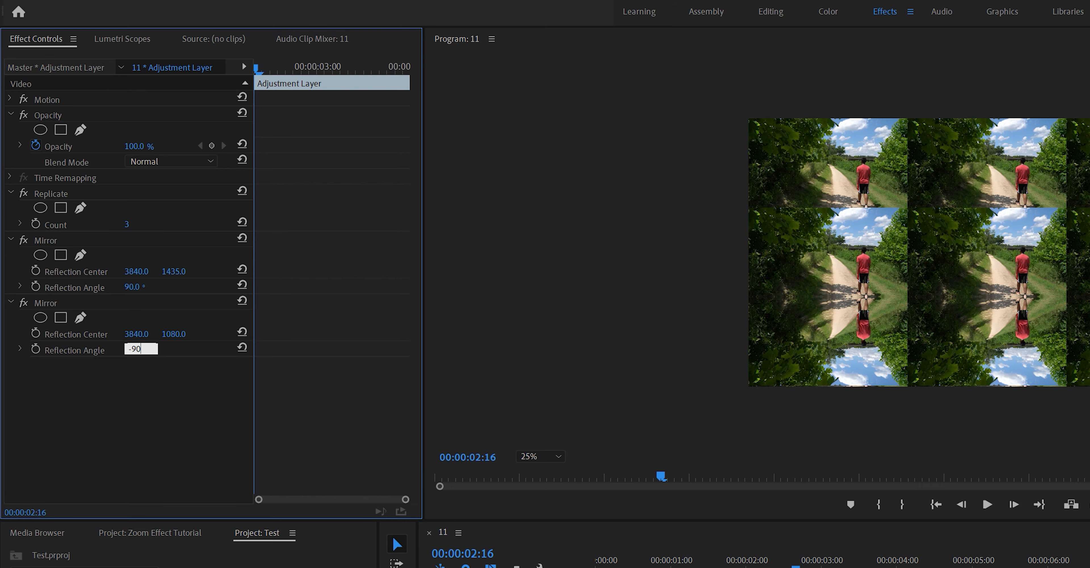
{"action": "key", "text": "Return"}
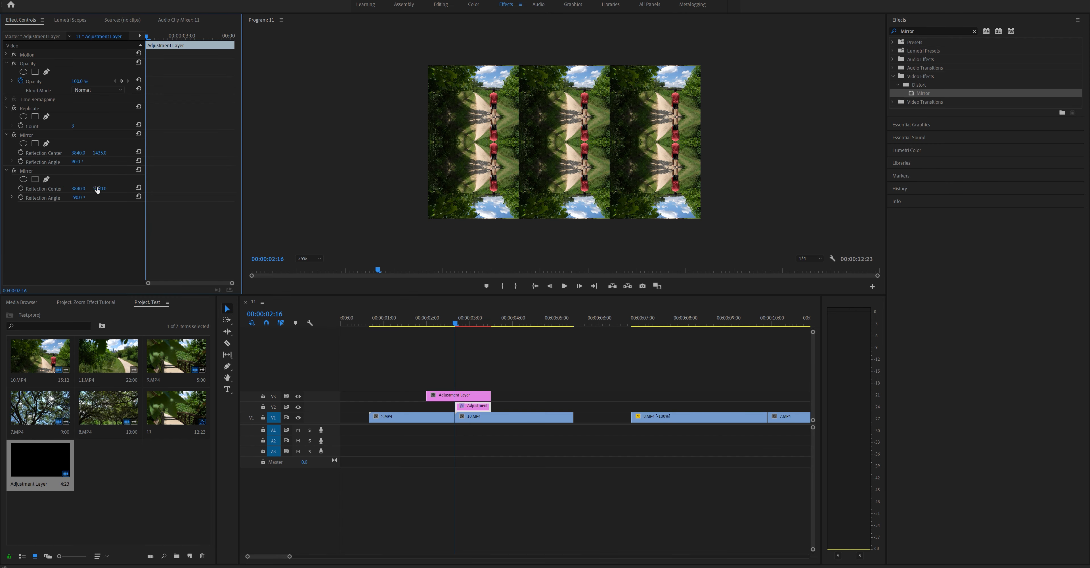
{"action": "mouse_move", "coordinate": [100, 188]}
{"action": "left_mouse_down"}
{"action": "mouse_move", "coordinate": [130, 189]}
{"action": "mouse_move", "coordinate": [42, 189]}
{"action": "mouse_move", "coordinate": [100, 187]}
{"action": "left_mouse_up"}
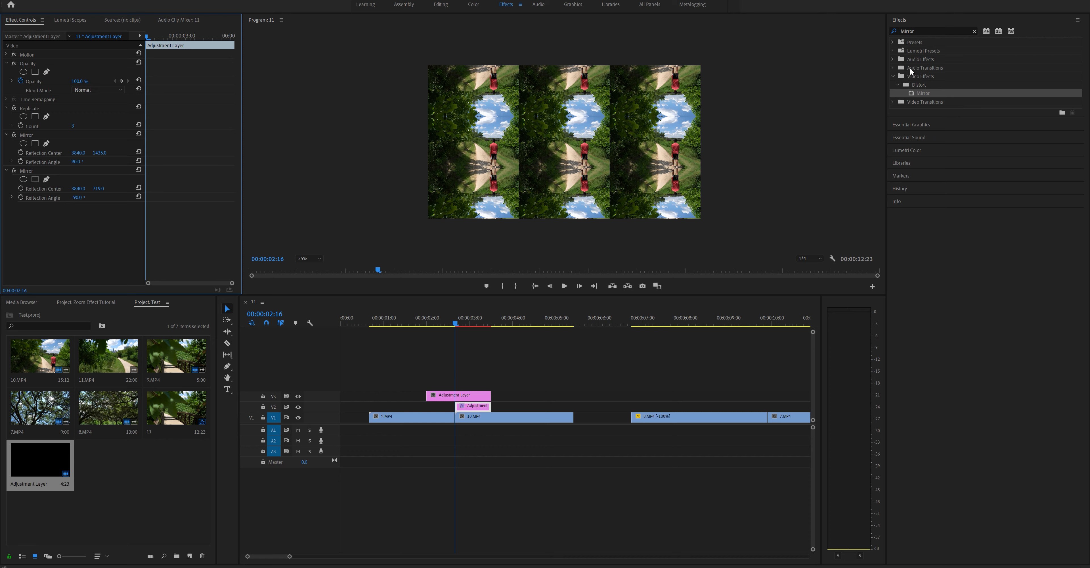
Add a third Mirror effect to the V2 adjustment layer with Reflection Angle 180° and Reflection Center X about 1280
{"action": "left_click_drag", "start_coordinate": [916, 90], "coordinate": [457, 402]}
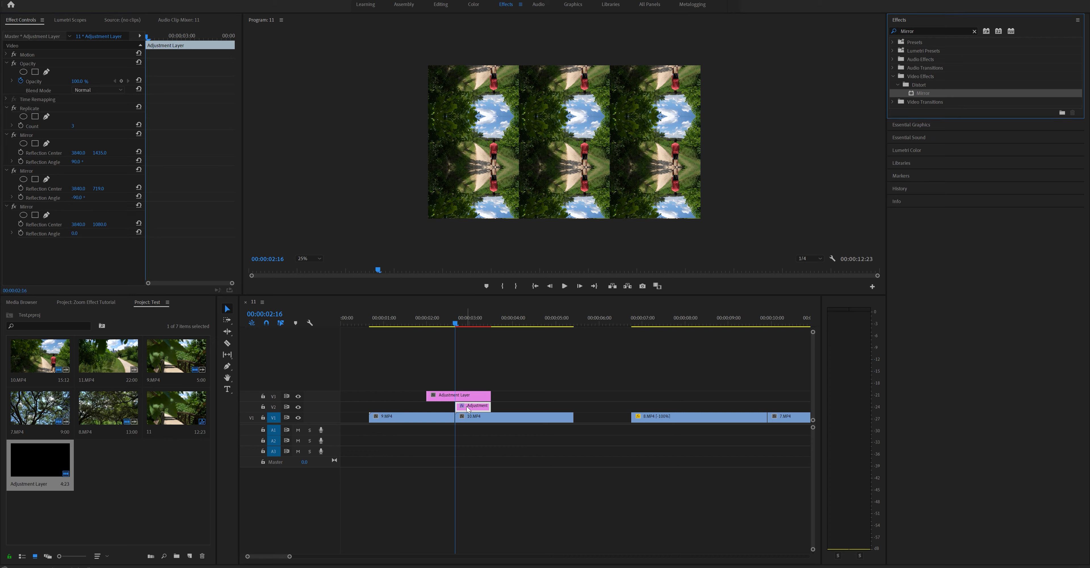
{"action": "left_click", "coordinate": [77, 234]}
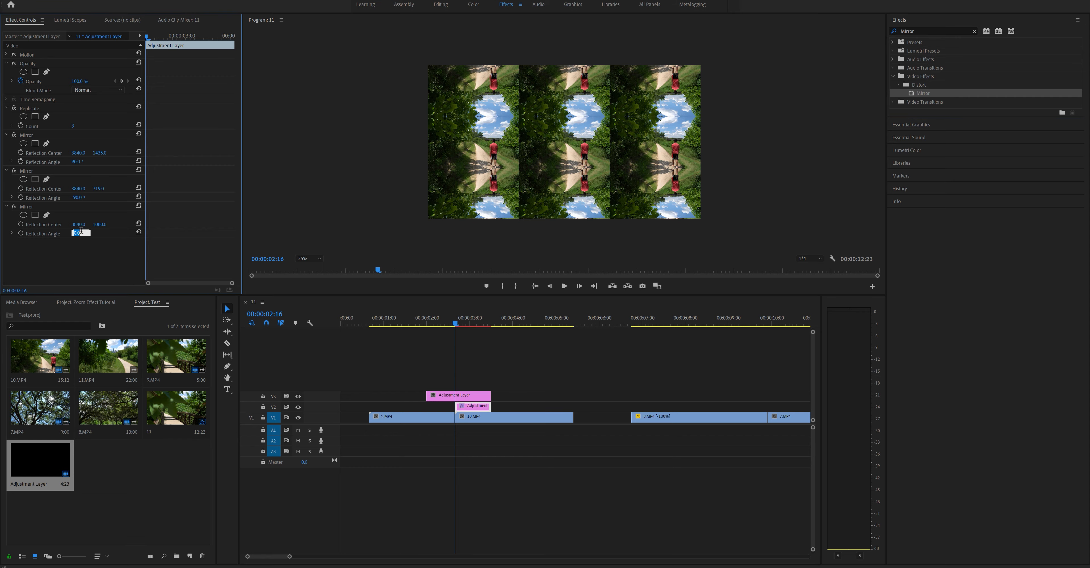
{"action": "type", "text": "180"}
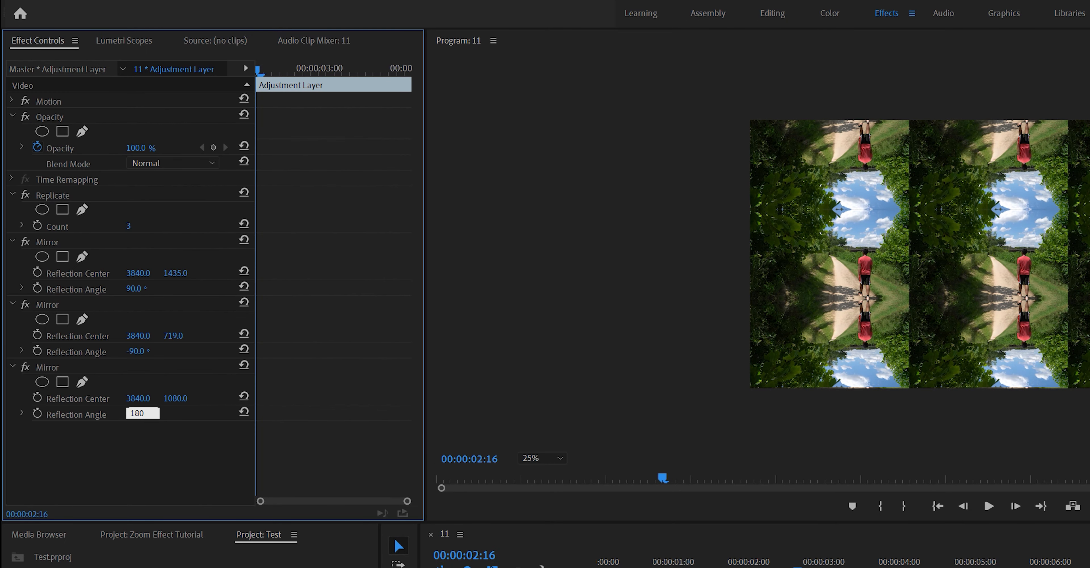
{"action": "key", "text": "Return"}
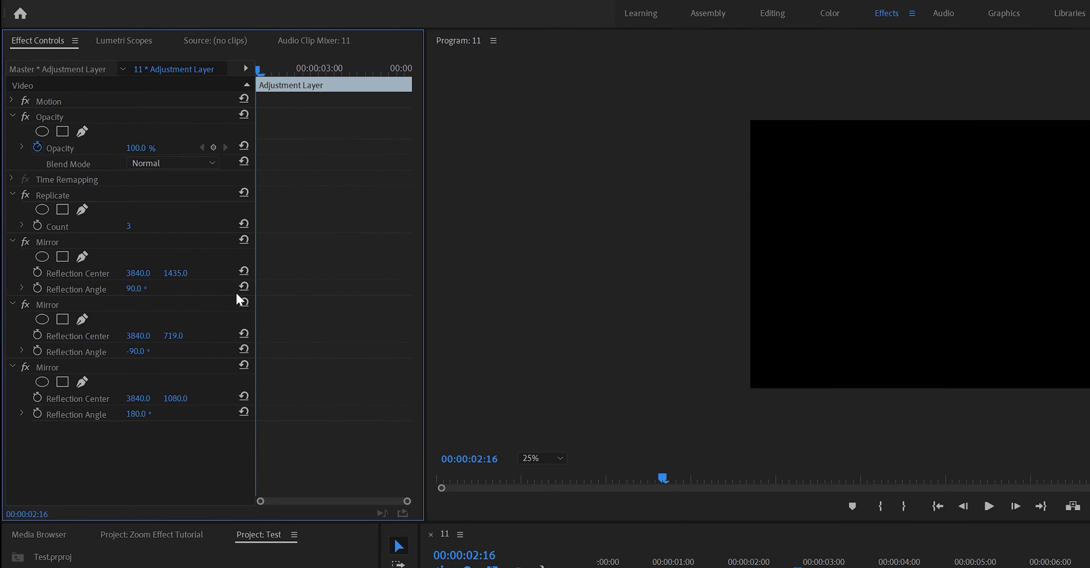
{"action": "left_click_drag", "start_coordinate": [138, 398], "coordinate": [9, 398]}
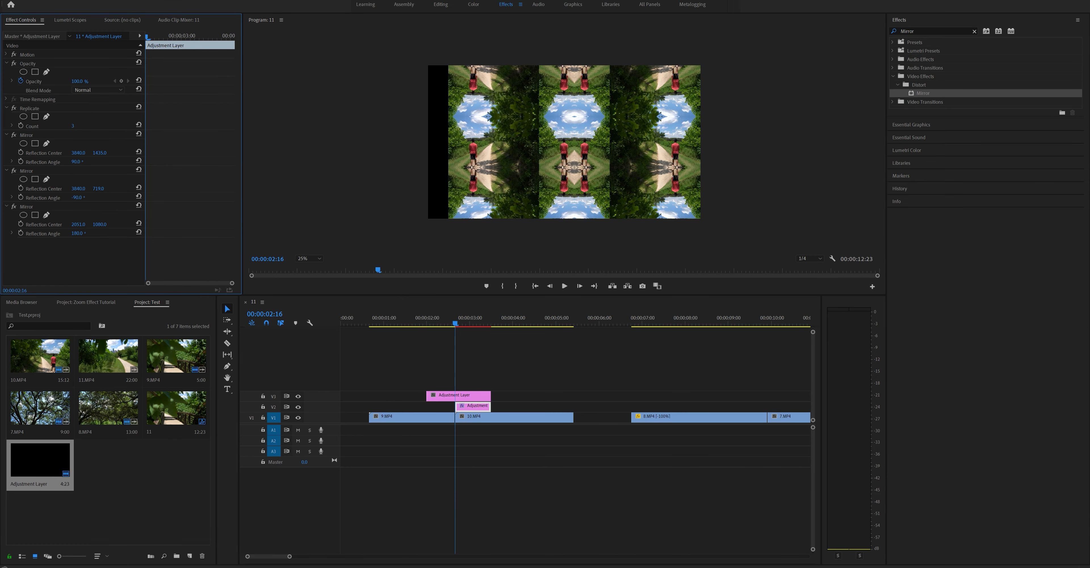
{"action": "mouse_move", "coordinate": [78, 225]}
{"action": "left_mouse_down"}
{"action": "mouse_move", "coordinate": [2, 224]}
{"action": "mouse_move", "coordinate": [80, 224]}
{"action": "left_mouse_up"}
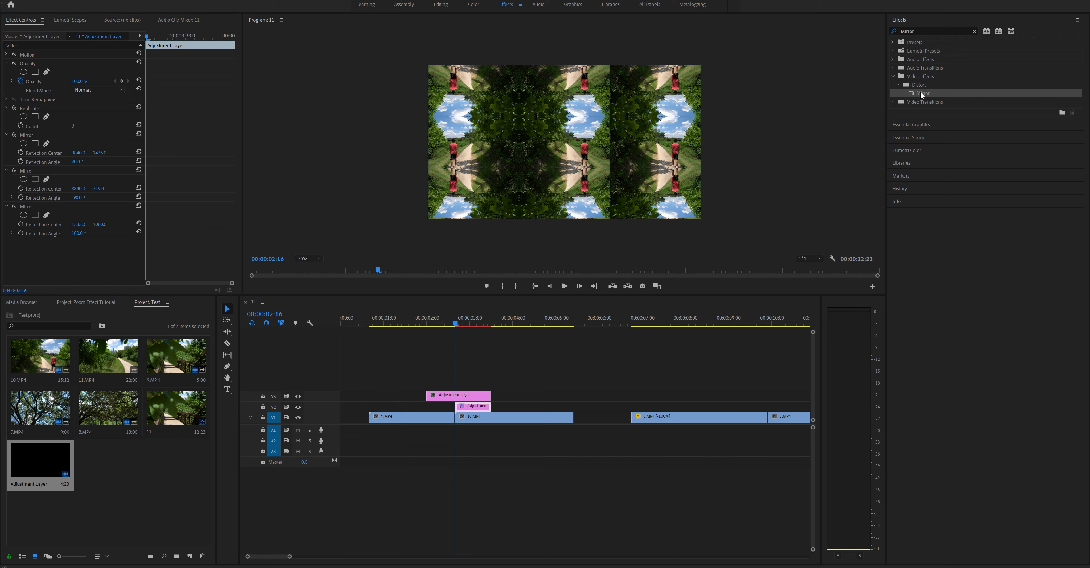
Add a fourth Mirror effect to the V2 adjustment layer with Reflection Angle 360° and Reflection Center X about 2556
{"action": "left_click_drag", "start_coordinate": [921, 94], "coordinate": [480, 409]}
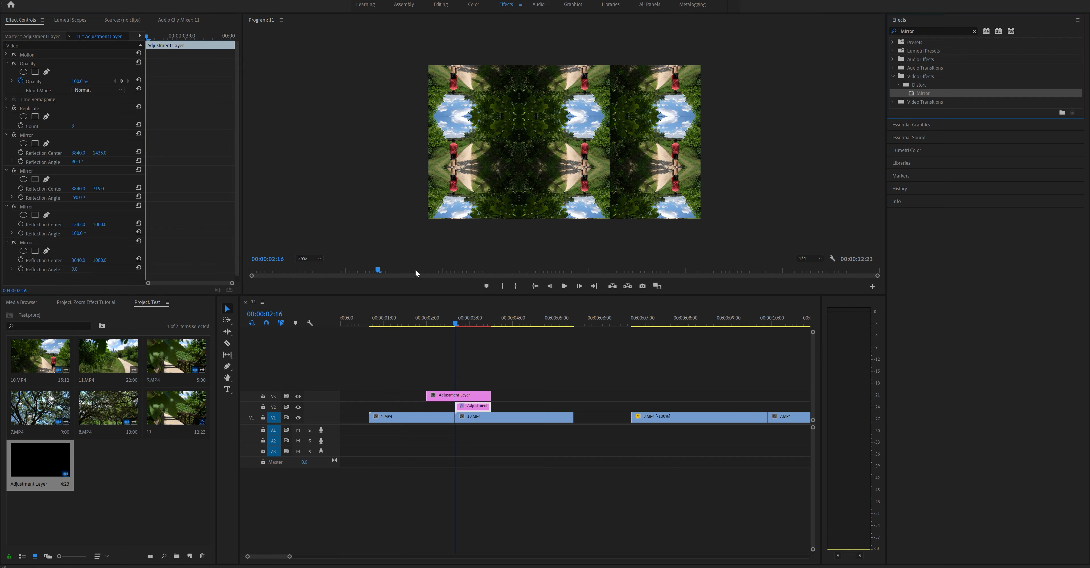
{"action": "scroll", "coordinate": [97, 259], "scroll_direction": "down", "scroll_amount": 1}
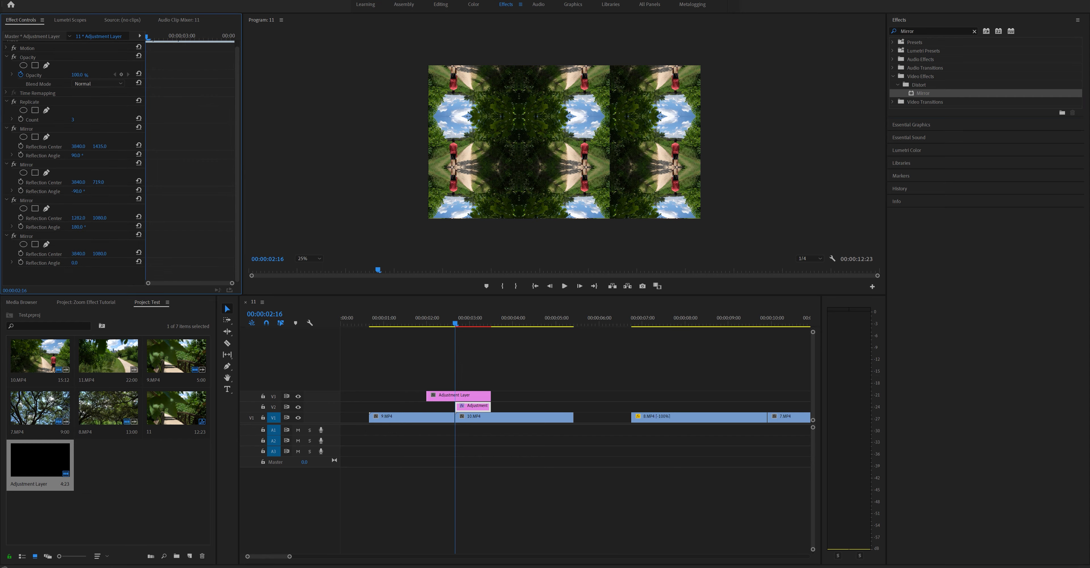
{"action": "left_click", "coordinate": [74, 263]}
{"action": "type", "text": "360"}
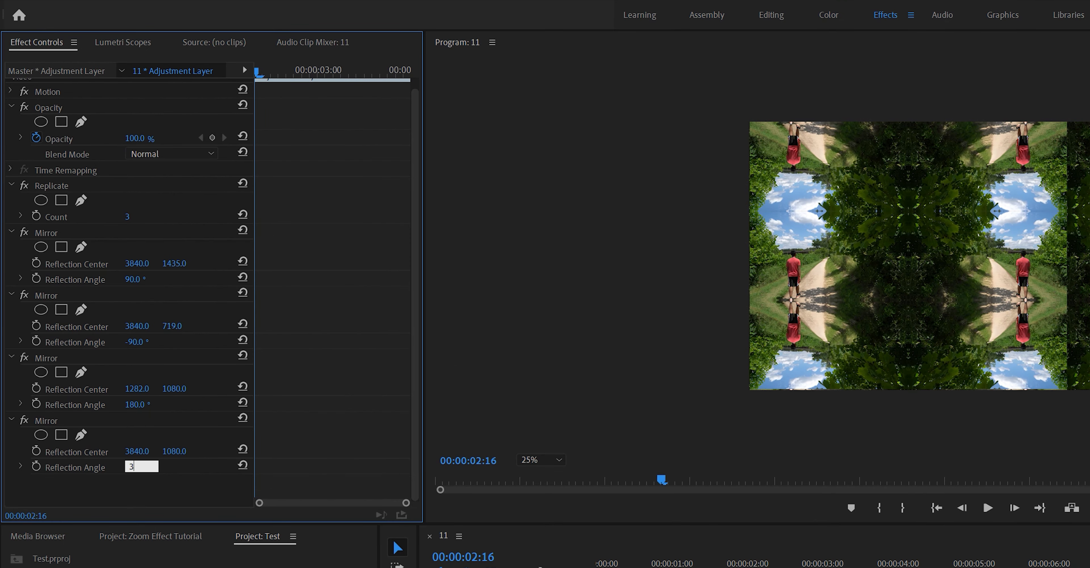
{"action": "key", "text": "Return"}
{"action": "left_click_drag", "start_coordinate": [141, 451], "coordinate": [25, 451]}
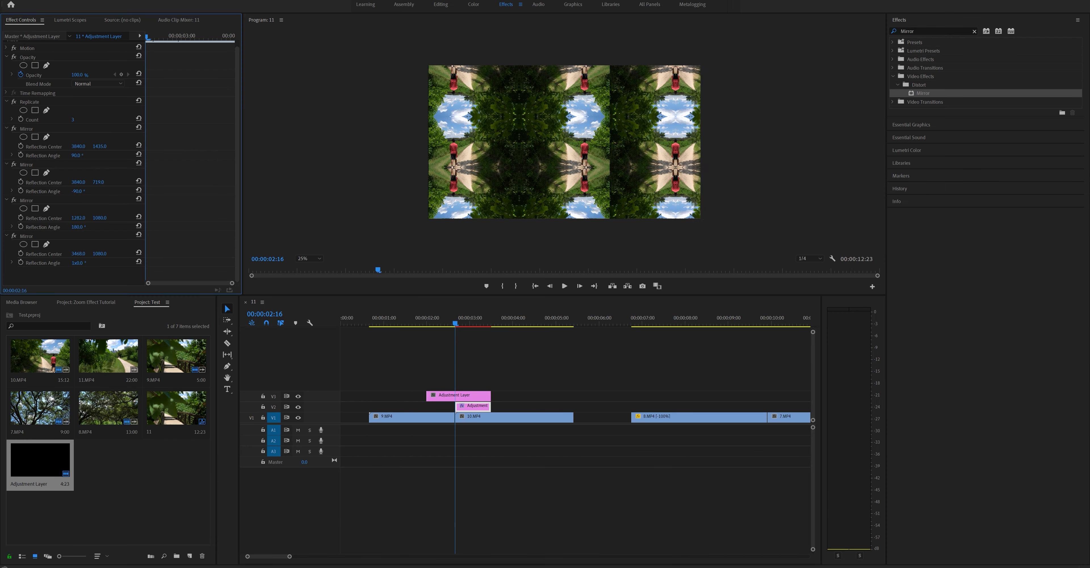
{"action": "left_click_drag", "start_coordinate": [78, 254], "coordinate": [0, 254]}
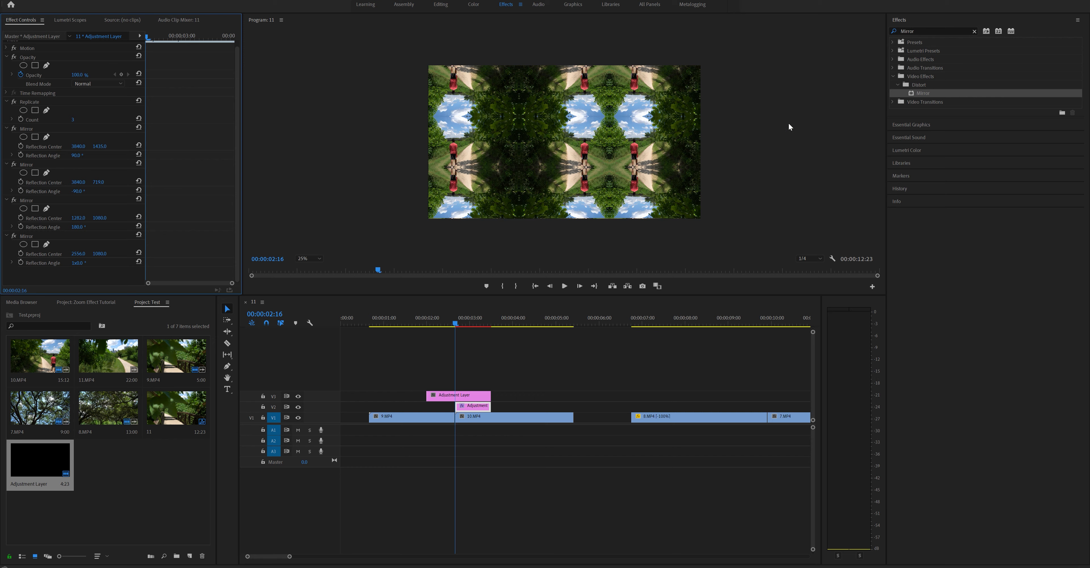
Find the Distort Transform effect and apply it to the V3 adjustment layer
{"action": "left_click", "coordinate": [470, 398]}
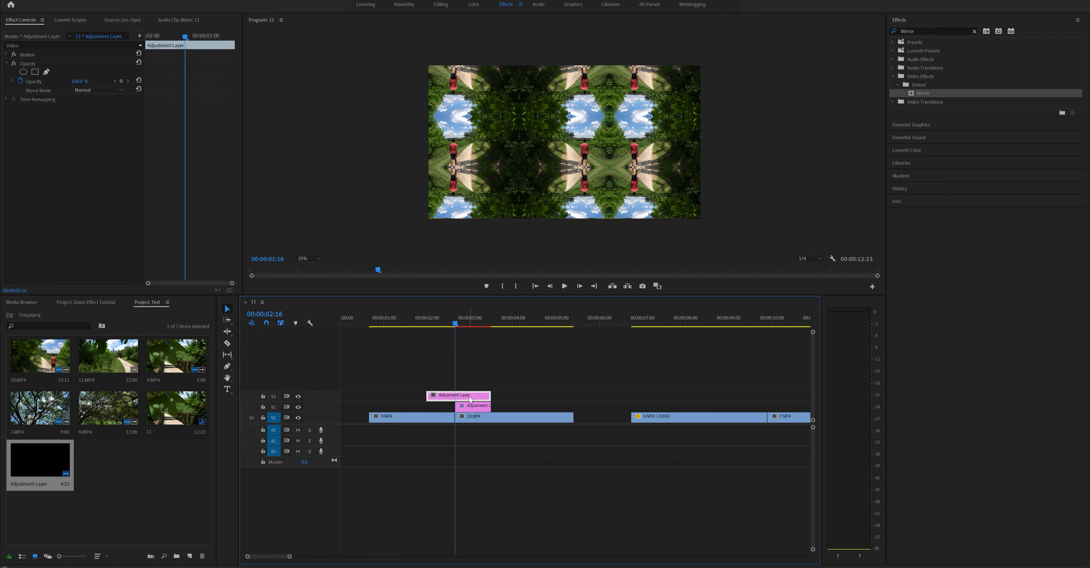
{"action": "double_click", "coordinate": [915, 31]}
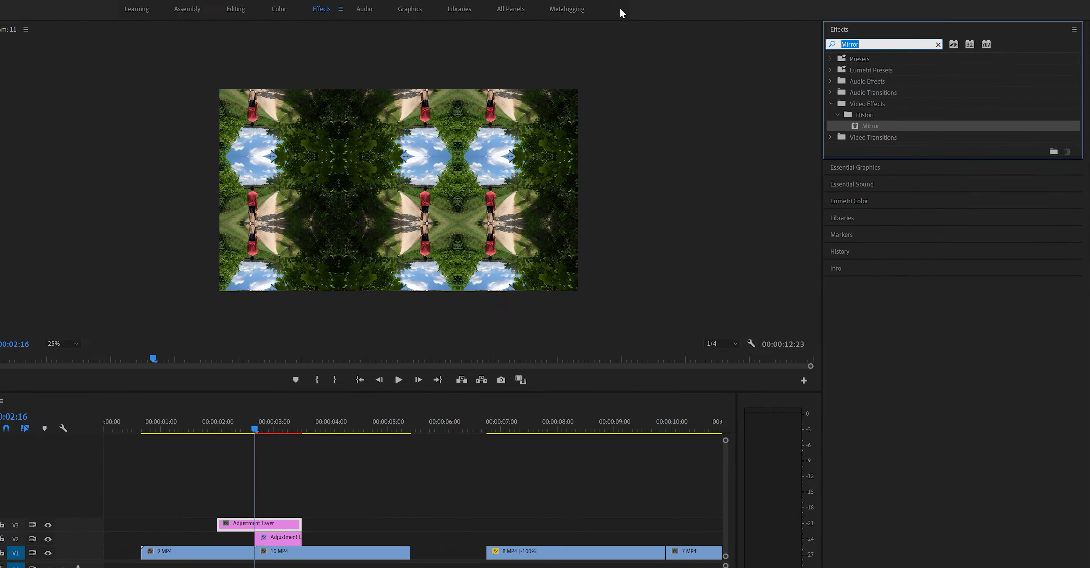
{"action": "type", "text": "Transform"}
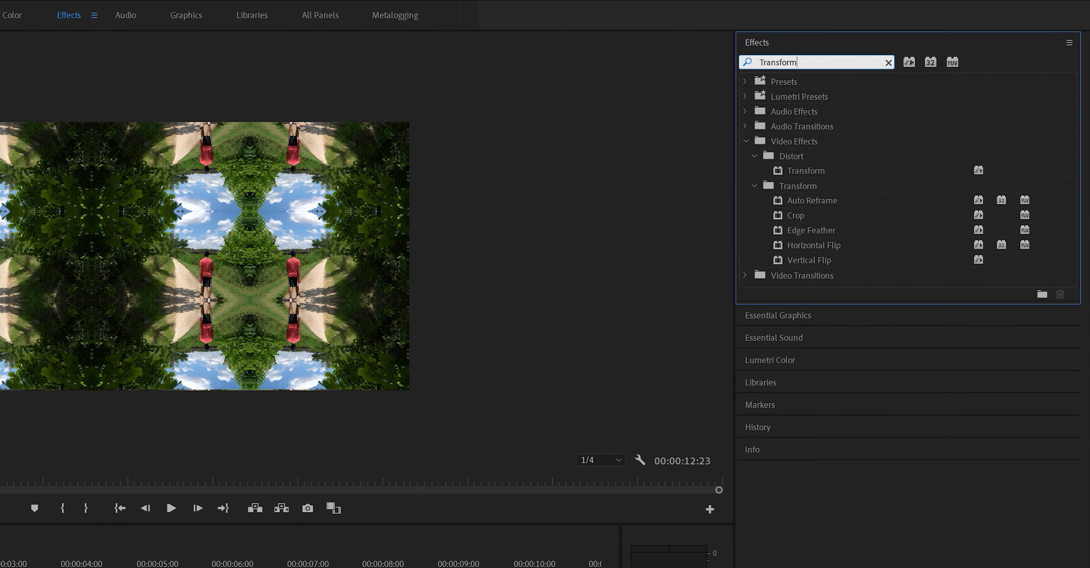
{"action": "left_click_drag", "start_coordinate": [798, 173], "coordinate": [0, 567]}
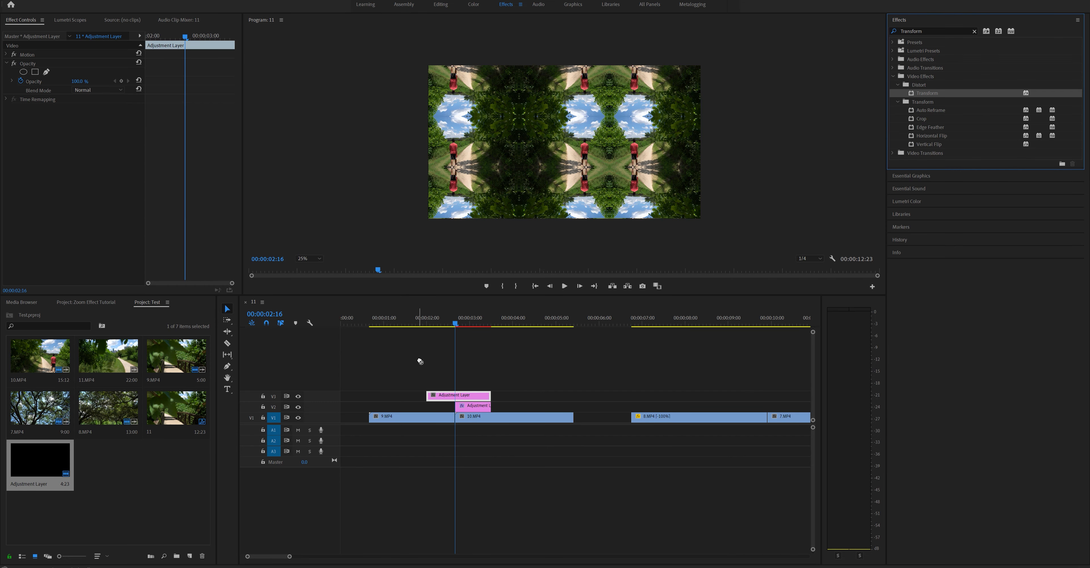
{"action": "left_click_drag", "start_coordinate": [420, 361], "coordinate": [435, 396]}
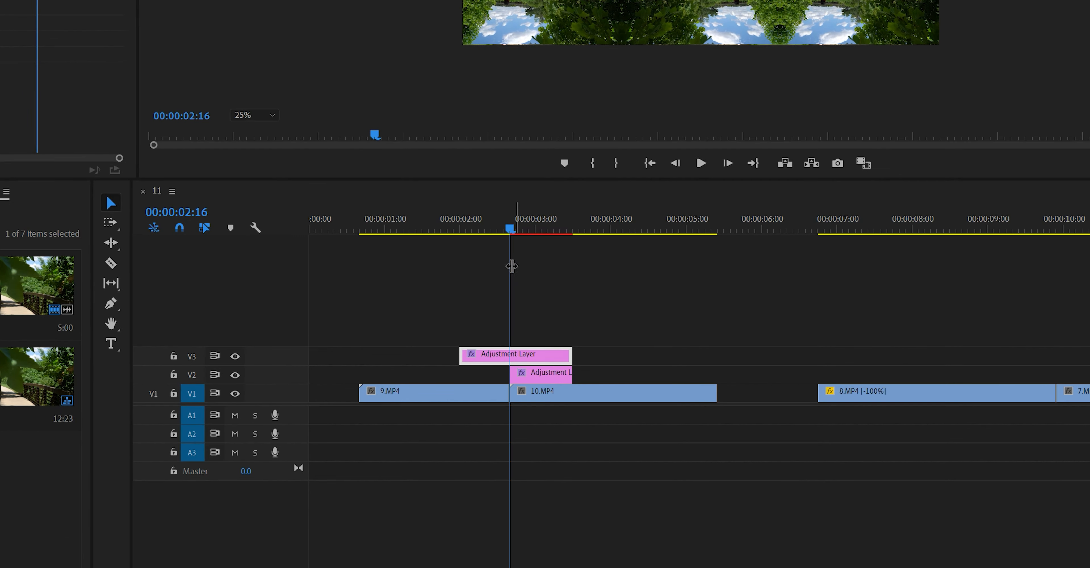
Keyframe the V3 layer's Transform Scale from 100 at 00:00:02:10 to 300 at 00:00:02:22
{"action": "left_click_drag", "start_coordinate": [510, 231], "coordinate": [511, 234]}
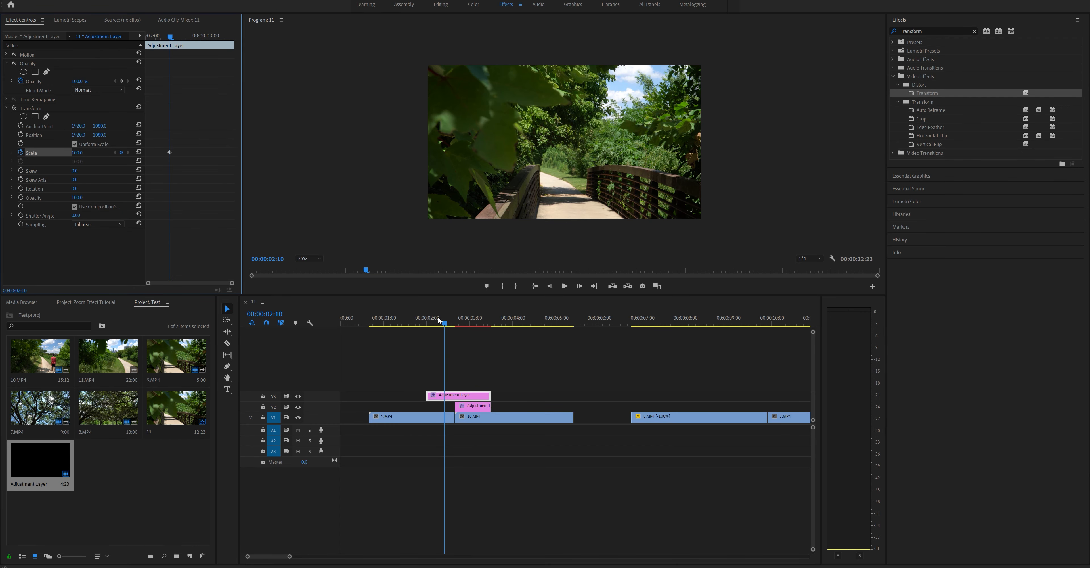
{"action": "left_click_drag", "start_coordinate": [444, 324], "coordinate": [455, 319]}
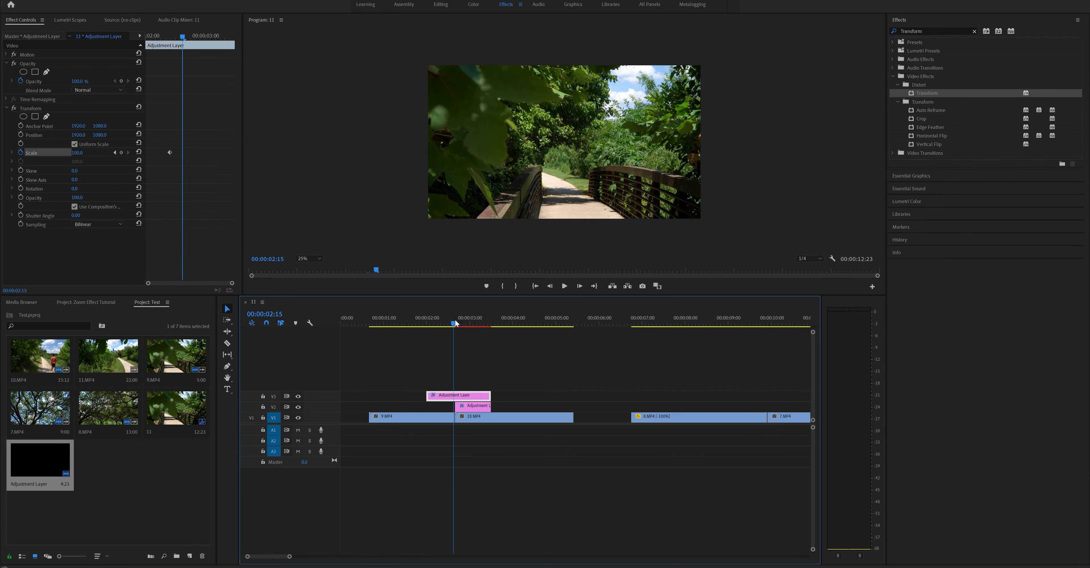
{"action": "key", "text": "Right"}
{"action": "key", "text": "Right"}
{"action": "key", "text": "Right"}
{"action": "key", "text": "Right"}
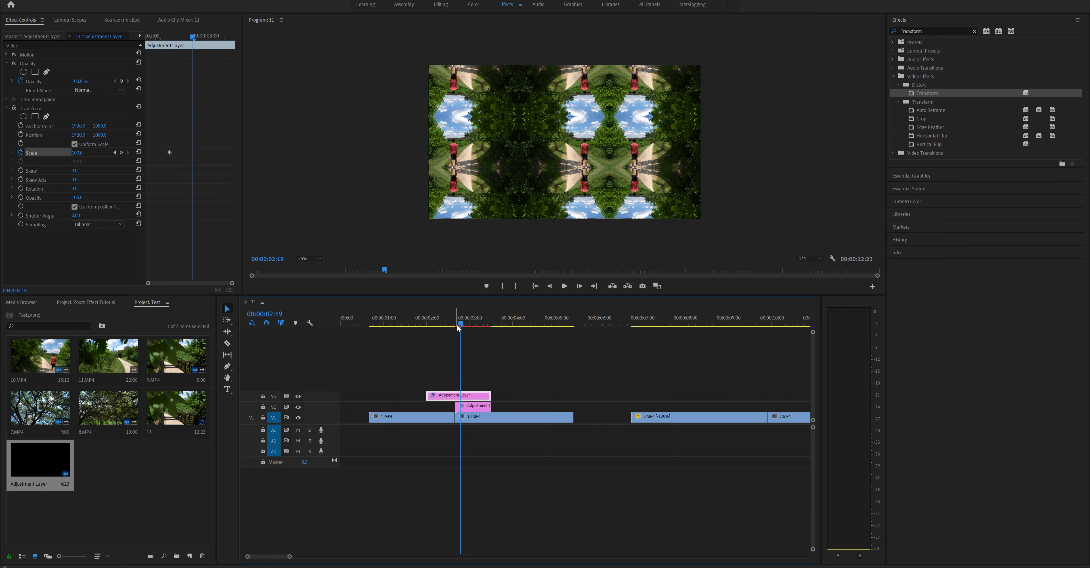
{"action": "key", "text": "Right"}
{"action": "key", "text": "Right"}
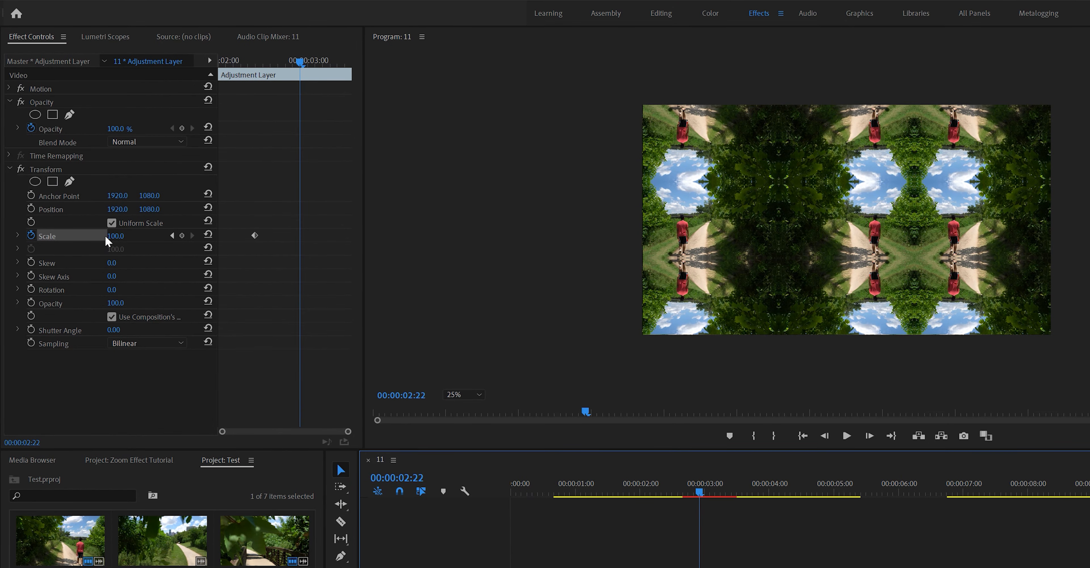
{"action": "left_click_drag", "start_coordinate": [119, 237], "coordinate": [292, 237]}
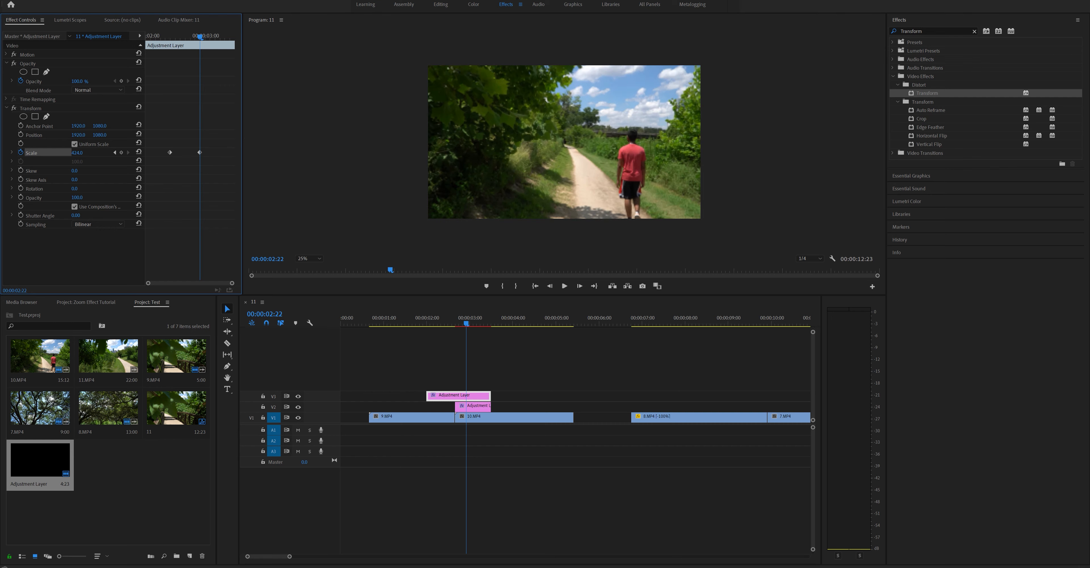
{"action": "left_click_drag", "start_coordinate": [250, 153], "coordinate": [158, 153]}
{"action": "left_click", "coordinate": [89, 152]}
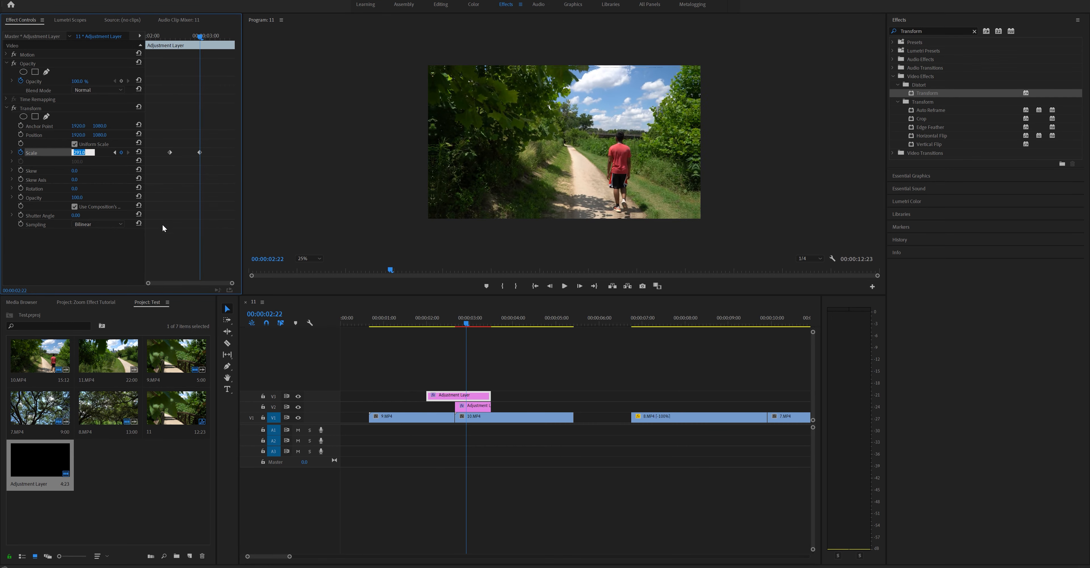
{"action": "key", "text": "Return"}
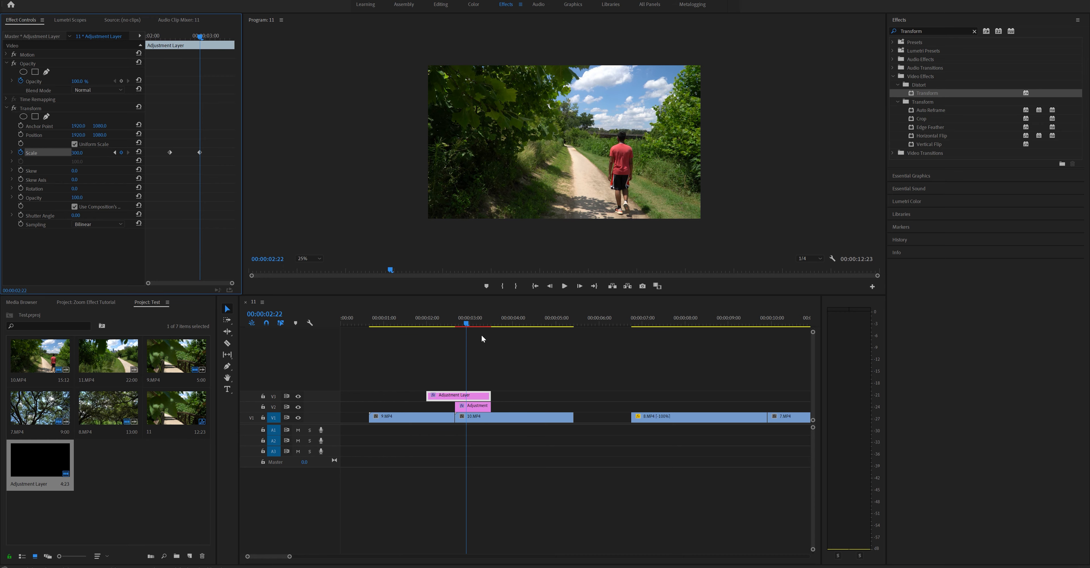
Turn off Use Composition's Shutter Angle in the Transform effect and set its Shutter Angle to 360
{"action": "left_click_drag", "start_coordinate": [466, 326], "coordinate": [455, 330]}
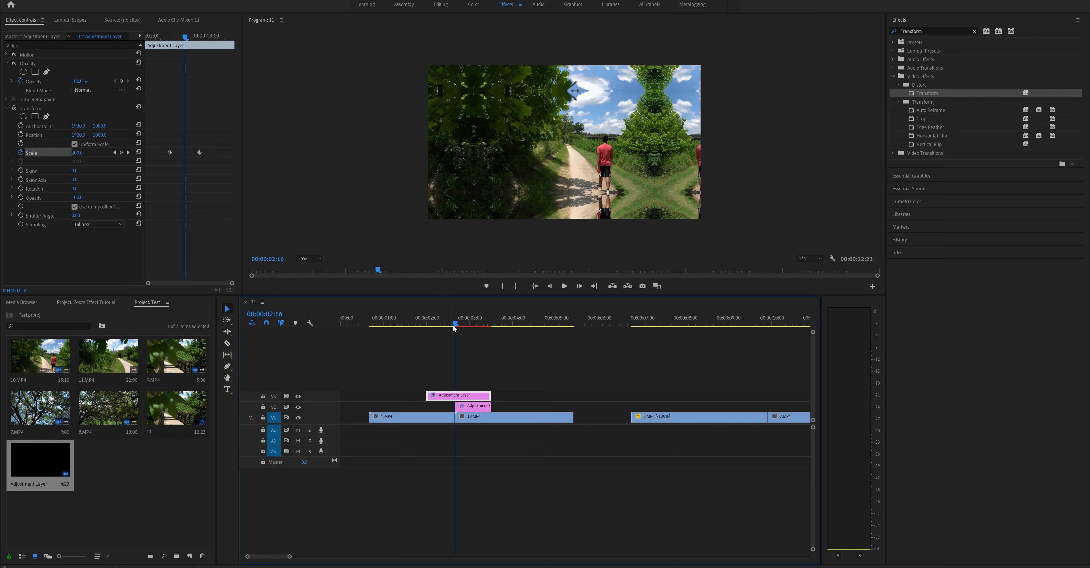
{"action": "left_click_drag", "start_coordinate": [457, 325], "coordinate": [468, 326]}
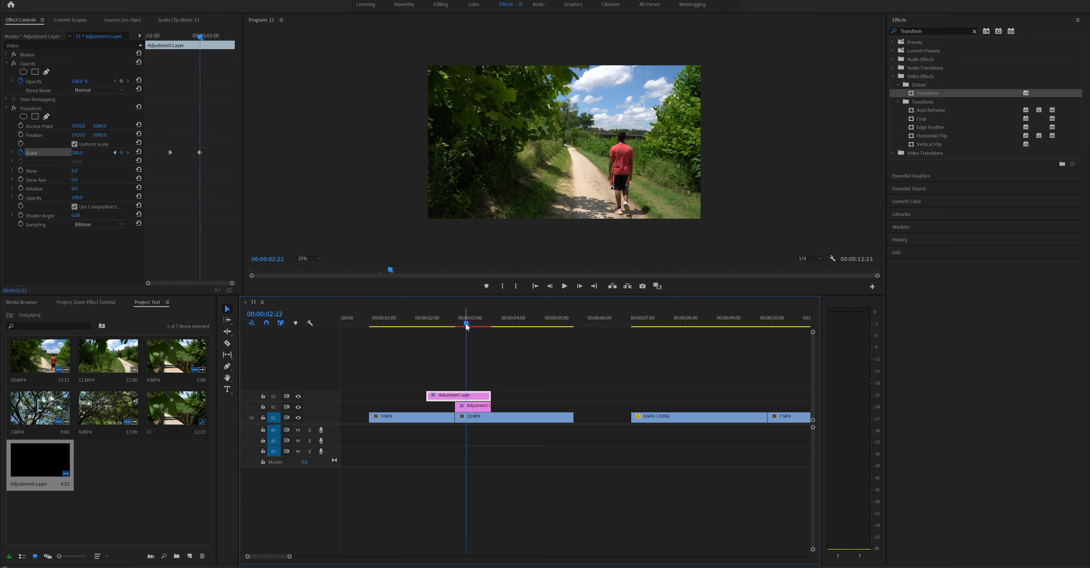
{"action": "left_click", "coordinate": [75, 206]}
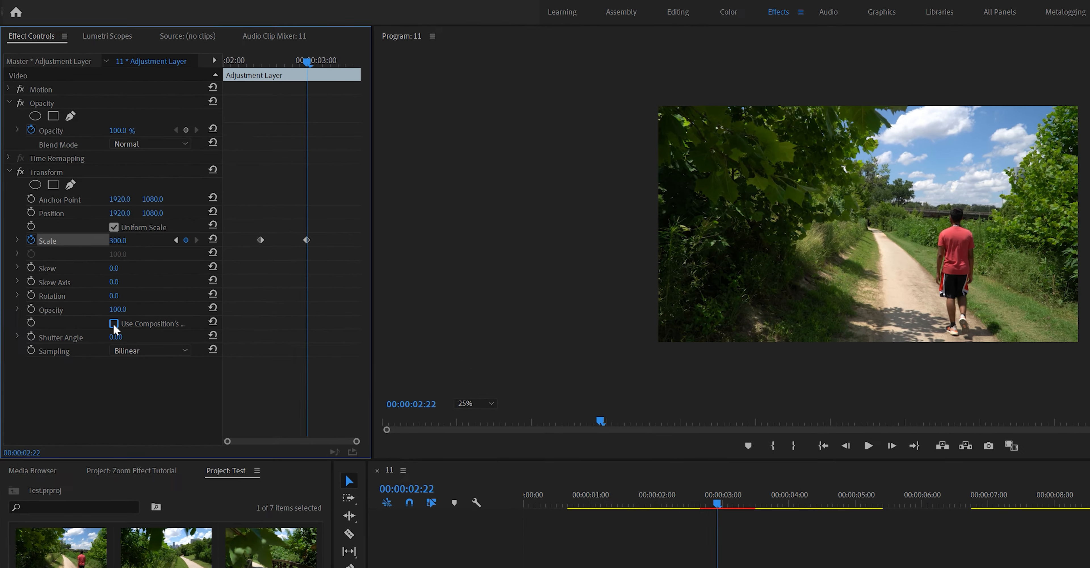
{"action": "left_click", "coordinate": [128, 385]}
{"action": "type", "text": "360"}
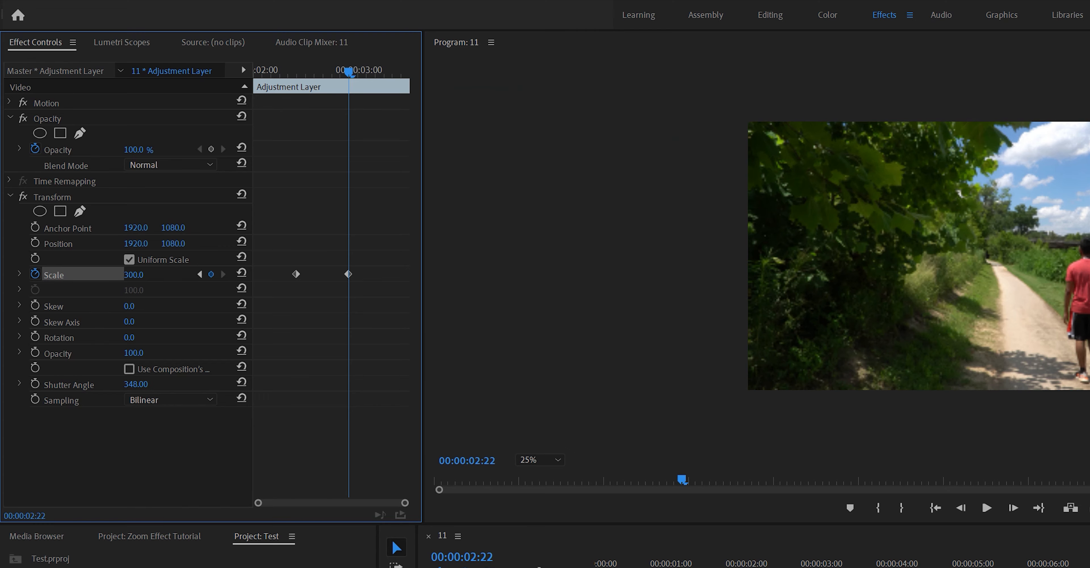
{"action": "key", "text": "Return"}
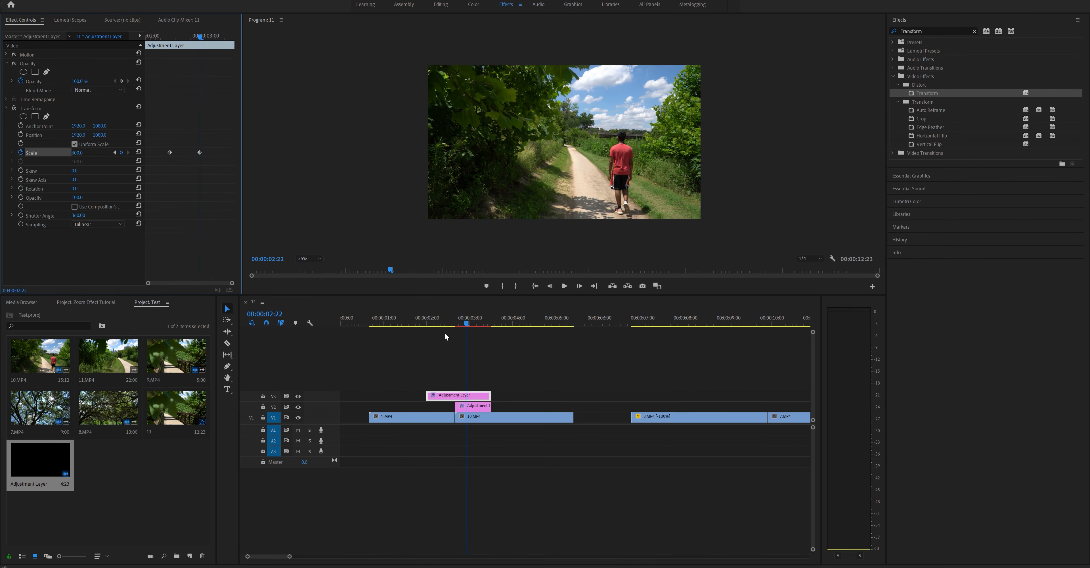
Play back the transition between 9.MP4 and 10.MP4 to check the zoom's motion blur
{"action": "mouse_move", "coordinate": [447, 324]}
{"action": "left_mouse_down"}
{"action": "mouse_move", "coordinate": [466, 334]}
{"action": "mouse_move", "coordinate": [440, 337]}
{"action": "left_mouse_up"}
{"action": "left_click", "coordinate": [565, 287]}
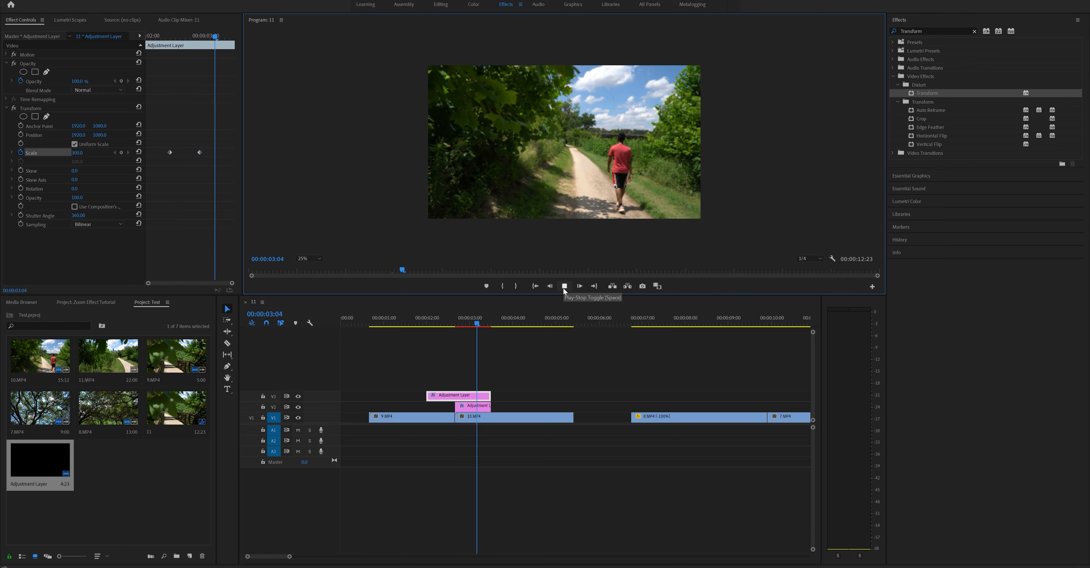
{"action": "left_click", "coordinate": [563, 288]}
Ease both Scale keyframes on the V3 adjustment layer, shaping the velocity curve to peak around the cut at 00:00:02:16
{"action": "left_click_drag", "start_coordinate": [450, 322], "coordinate": [458, 322]}
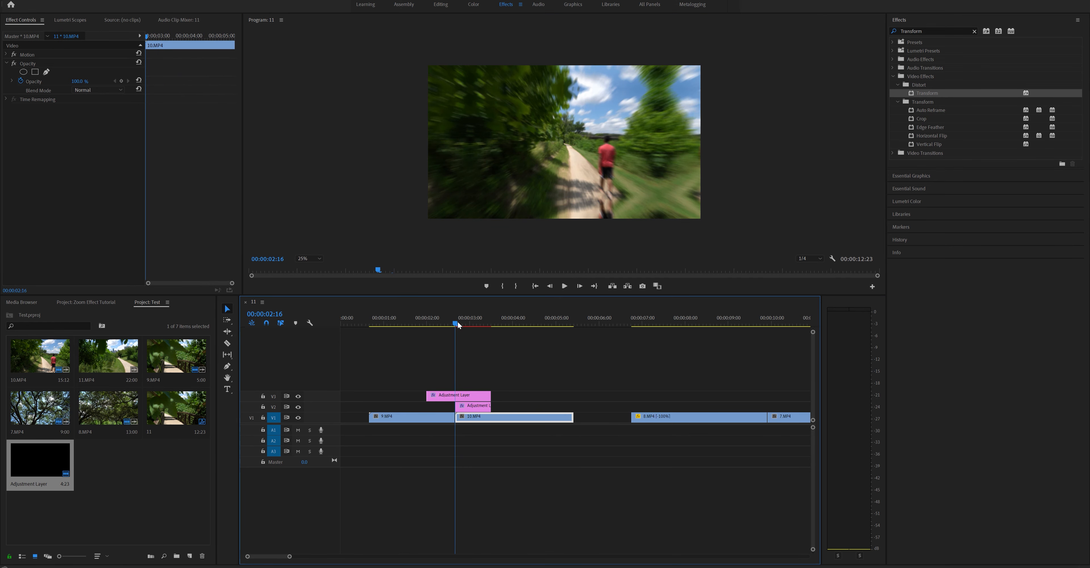
{"action": "left_click", "coordinate": [457, 398]}
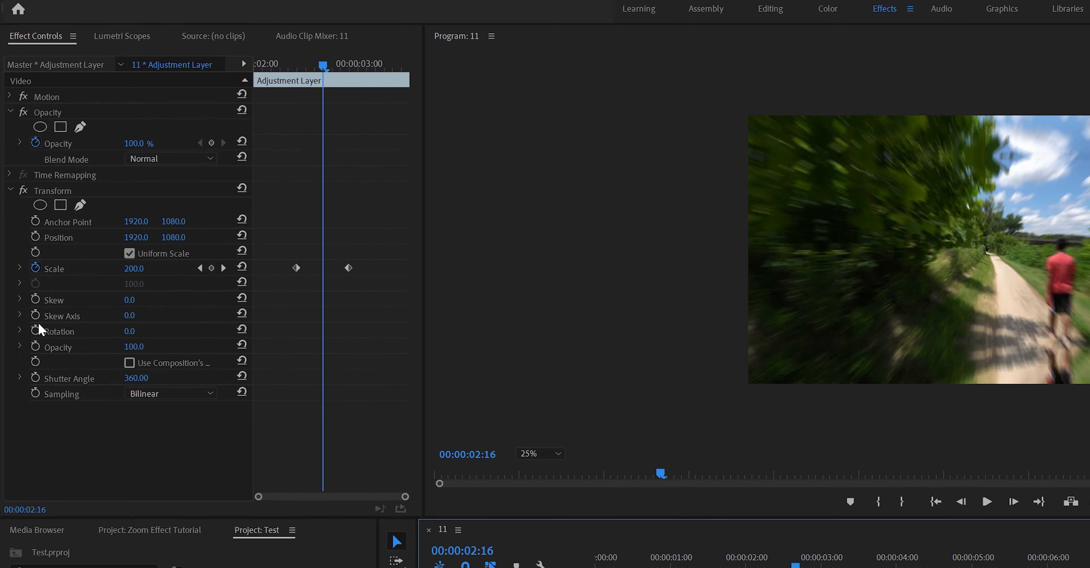
{"action": "left_click", "coordinate": [19, 268]}
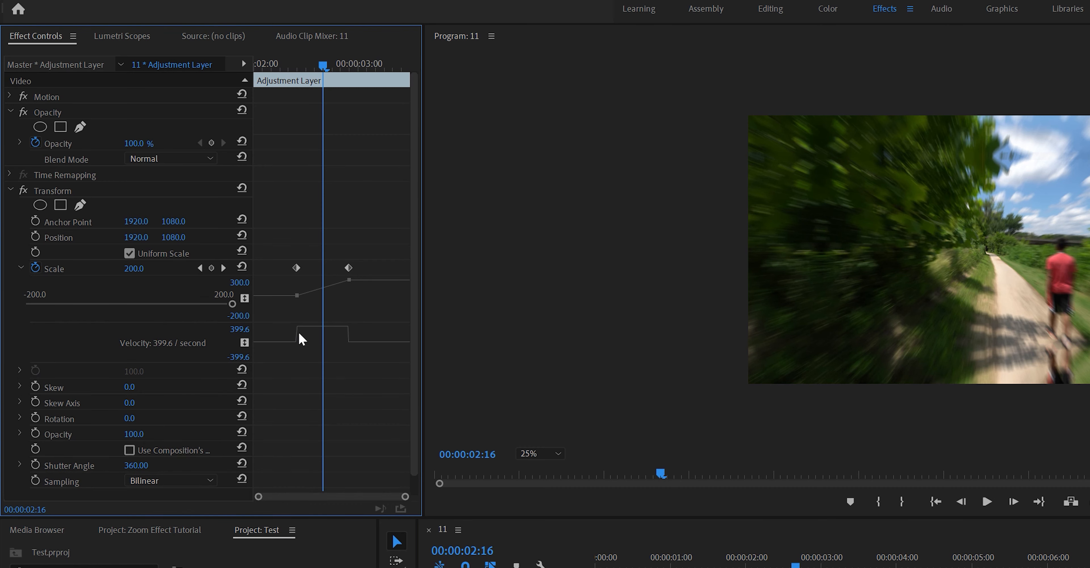
{"action": "left_click_drag", "start_coordinate": [297, 331], "coordinate": [336, 343]}
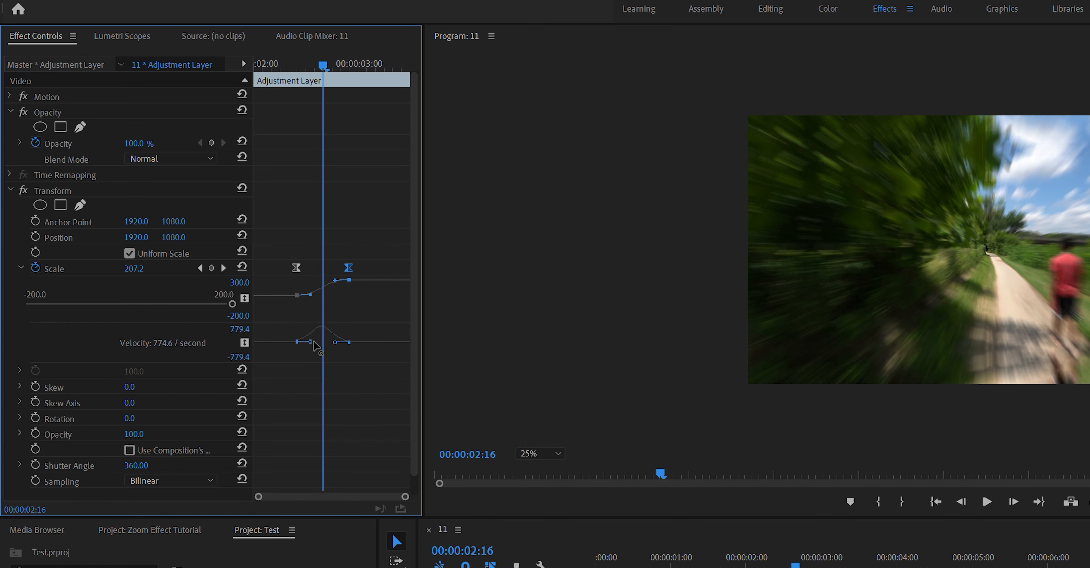
{"action": "left_click", "coordinate": [310, 342]}
{"action": "left_click_drag", "start_coordinate": [313, 343], "coordinate": [314, 344]}
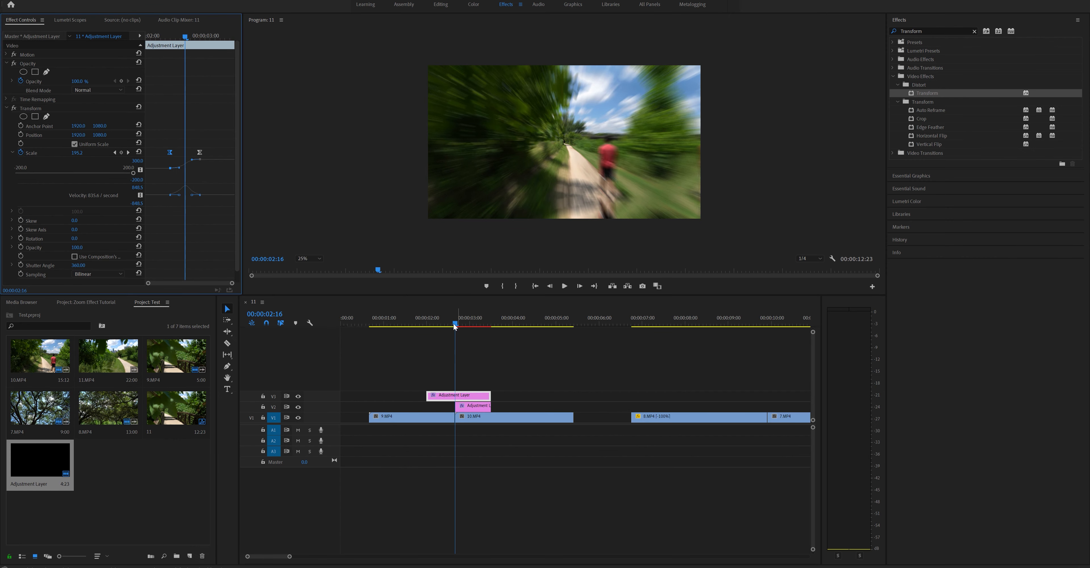
Play back the eased zoom transition and review the effects on the V3 and V2 adjustment layers
{"action": "left_click_drag", "start_coordinate": [455, 326], "coordinate": [449, 326]}
{"action": "left_click", "coordinate": [565, 285]}
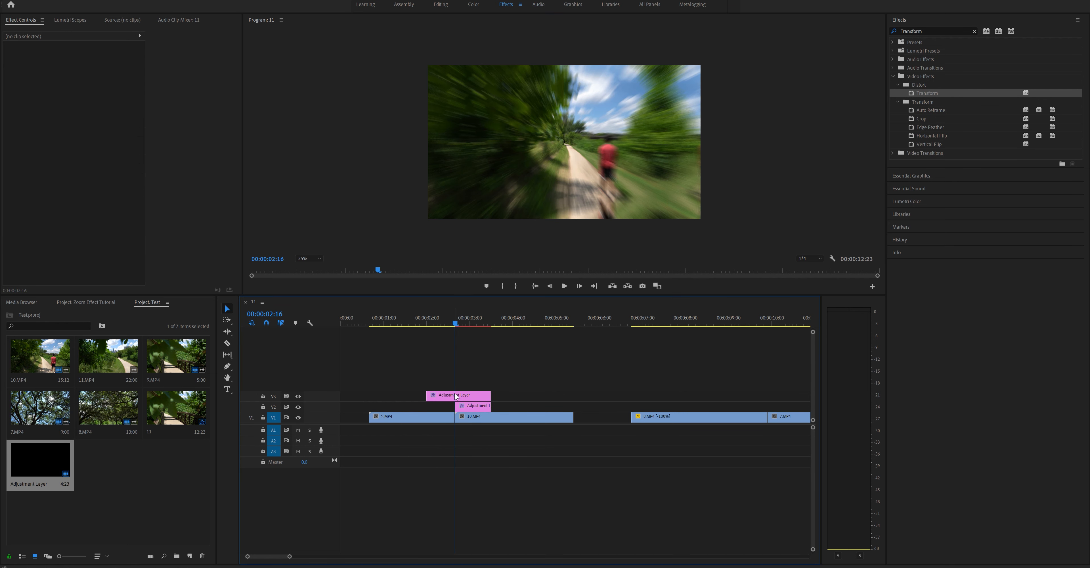
{"action": "left_click", "coordinate": [460, 393]}
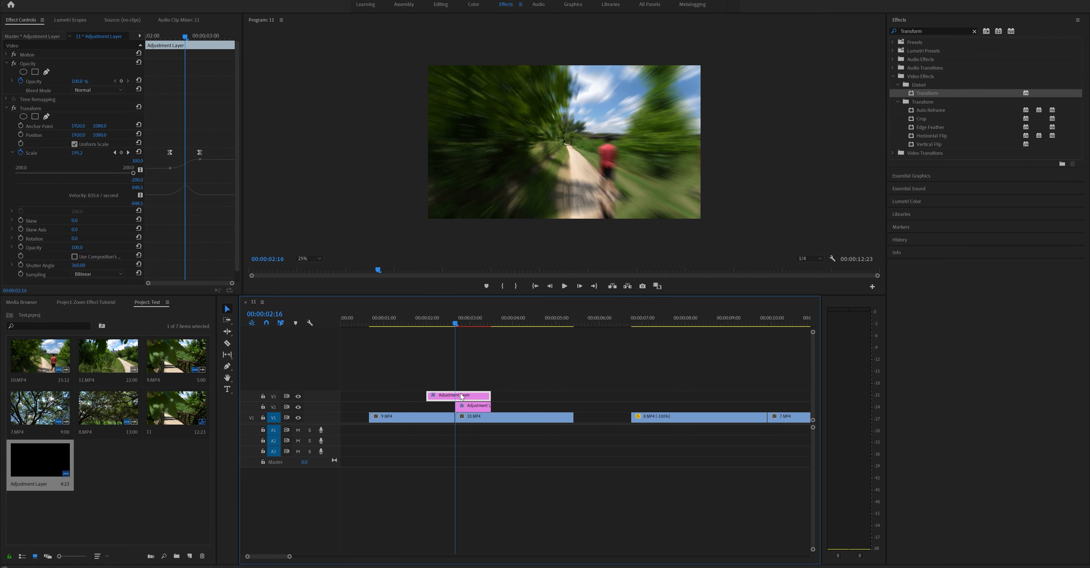
{"action": "left_click", "coordinate": [473, 407]}
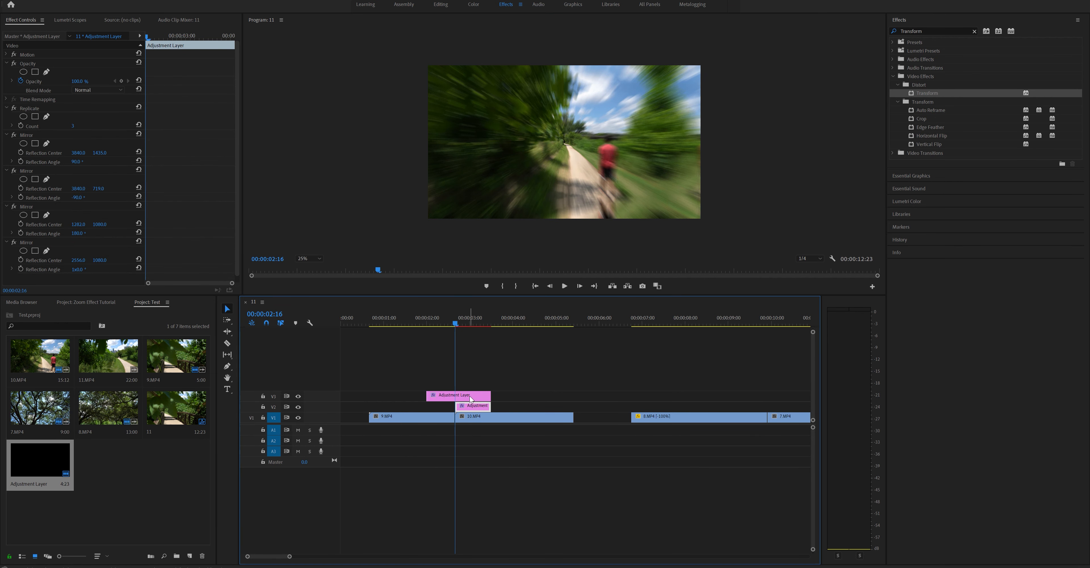
{"action": "left_click", "coordinate": [471, 399]}
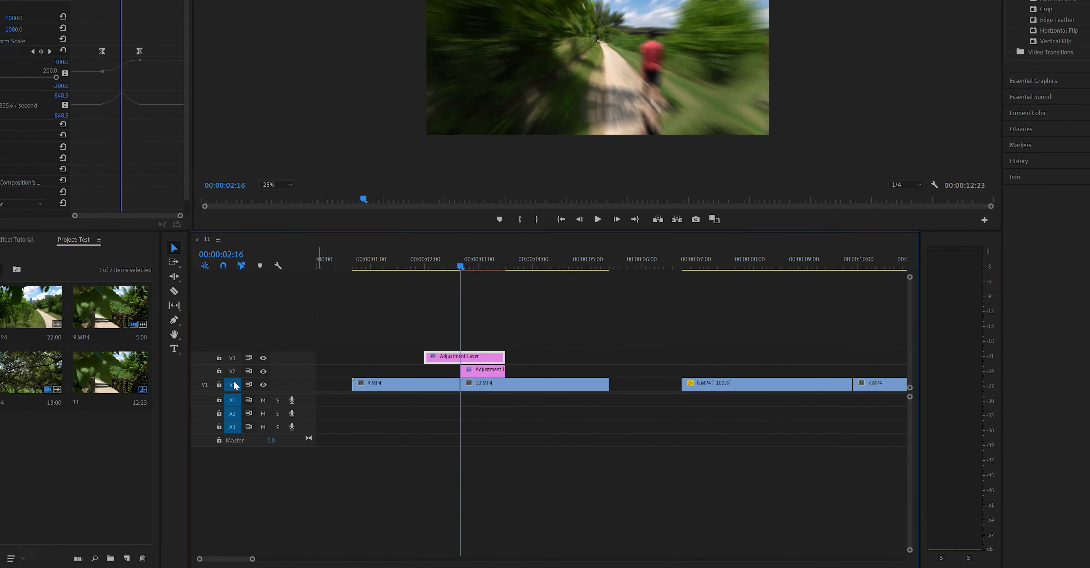
Target only tracks V2 and V3, turning off targeting for V1, A1, A2 and A3
{"action": "left_click", "coordinate": [153, 302]}
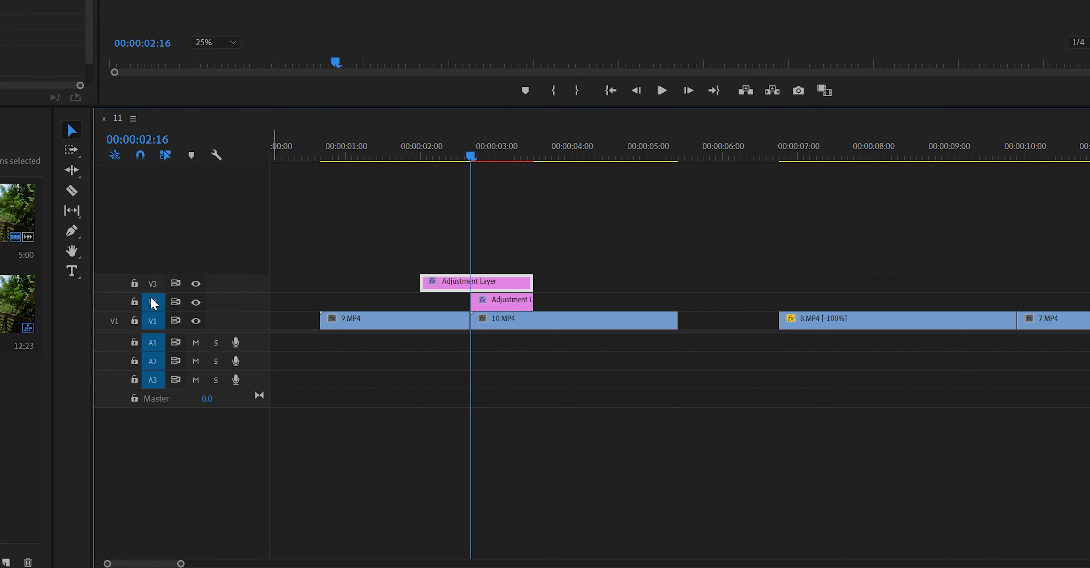
{"action": "left_click", "coordinate": [152, 284]}
{"action": "left_click", "coordinate": [156, 325]}
{"action": "left_click", "coordinate": [156, 345]}
{"action": "left_click", "coordinate": [156, 364]}
{"action": "left_click", "coordinate": [156, 380]}
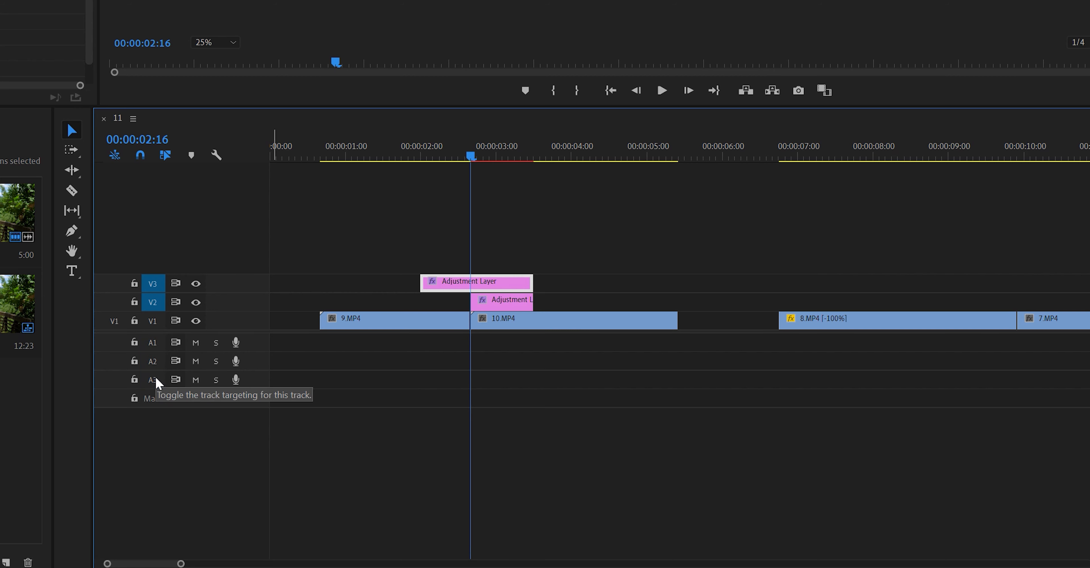
Copy both adjustment layers and place the copies over the cut between 8.MP4 and 7.MP4, with the V2 copy starting at the cut
{"action": "left_click_drag", "start_coordinate": [412, 244], "coordinate": [558, 304]}
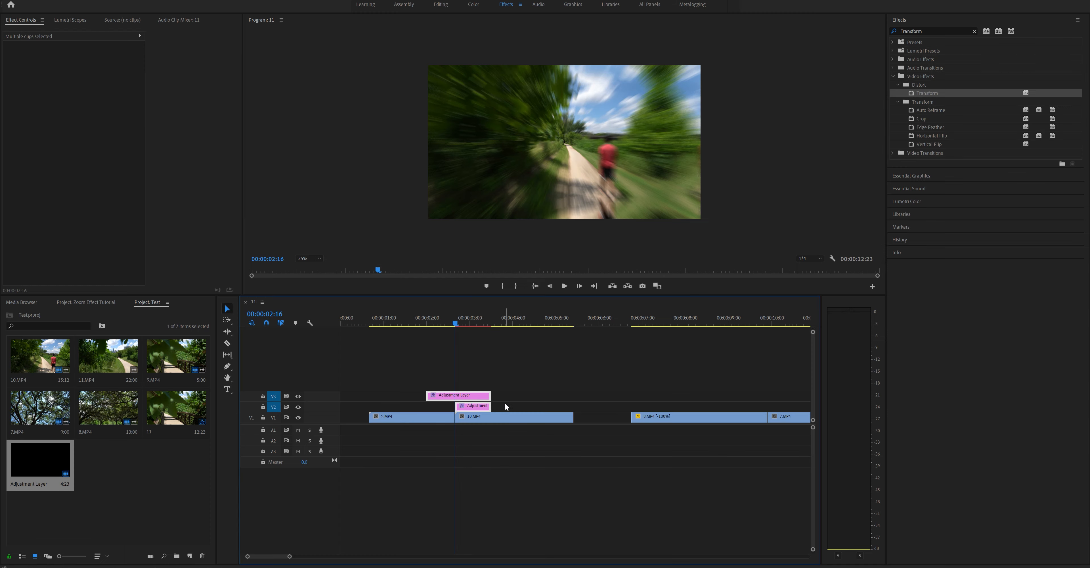
{"action": "key", "text": "ctrl+c"}
{"action": "left_click_drag", "start_coordinate": [289, 558], "coordinate": [295, 557]}
{"action": "left_click_drag", "start_coordinate": [439, 324], "coordinate": [696, 326]}
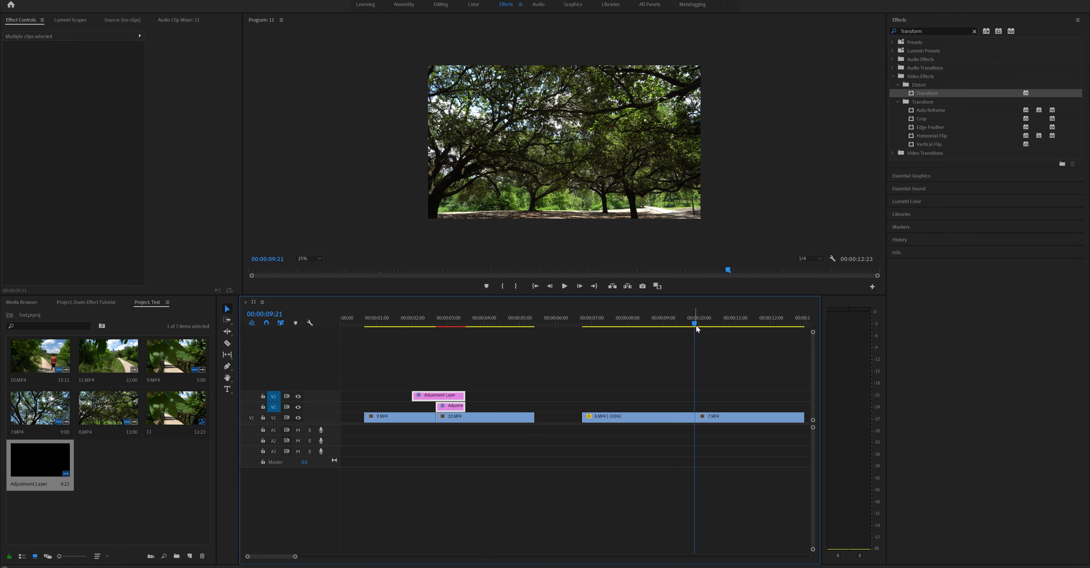
{"action": "key", "text": "ctrl+v"}
{"action": "left_click_drag", "start_coordinate": [728, 407], "coordinate": [704, 408]}
{"action": "left_click_drag", "start_coordinate": [684, 322], "coordinate": [711, 327]}
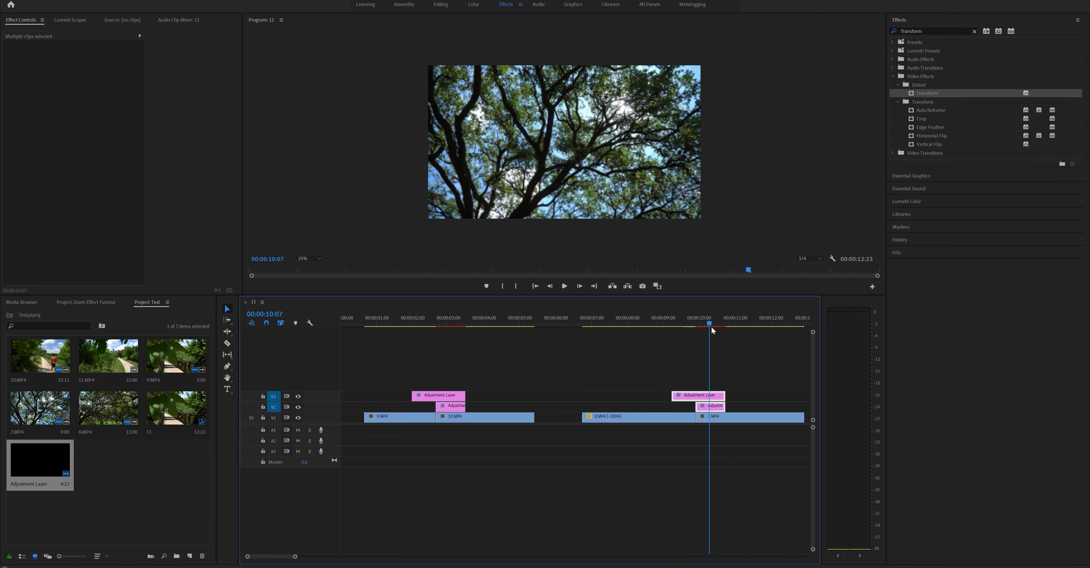